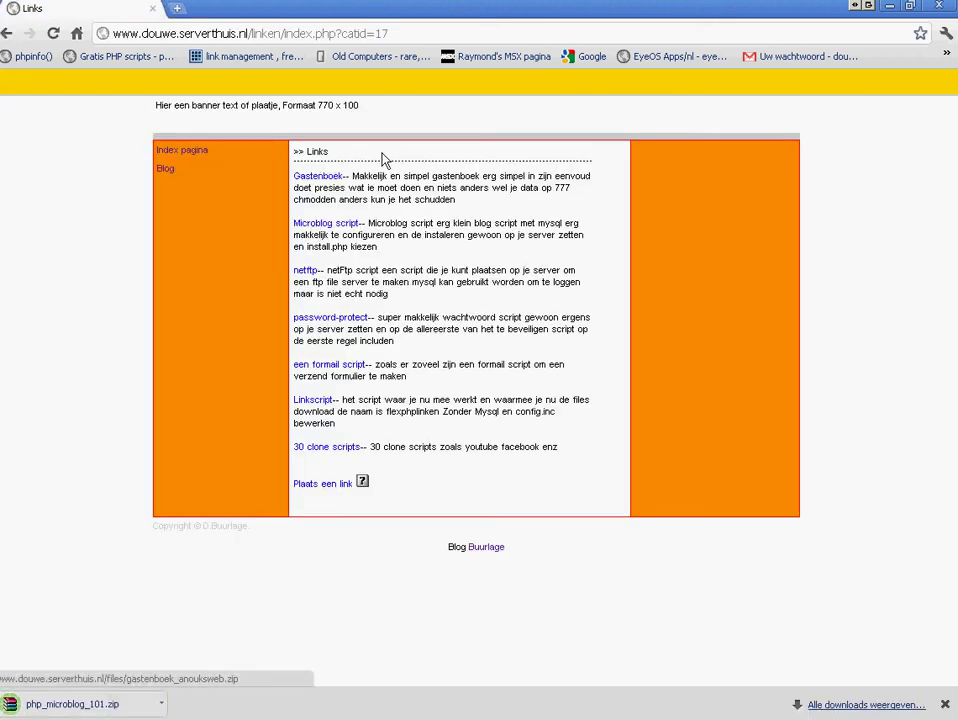
# Step: Download the form mail script from the links list and view the contents of php_microblog_101.zip, closing the archive and the download bar
pyautogui.click(310, 272)
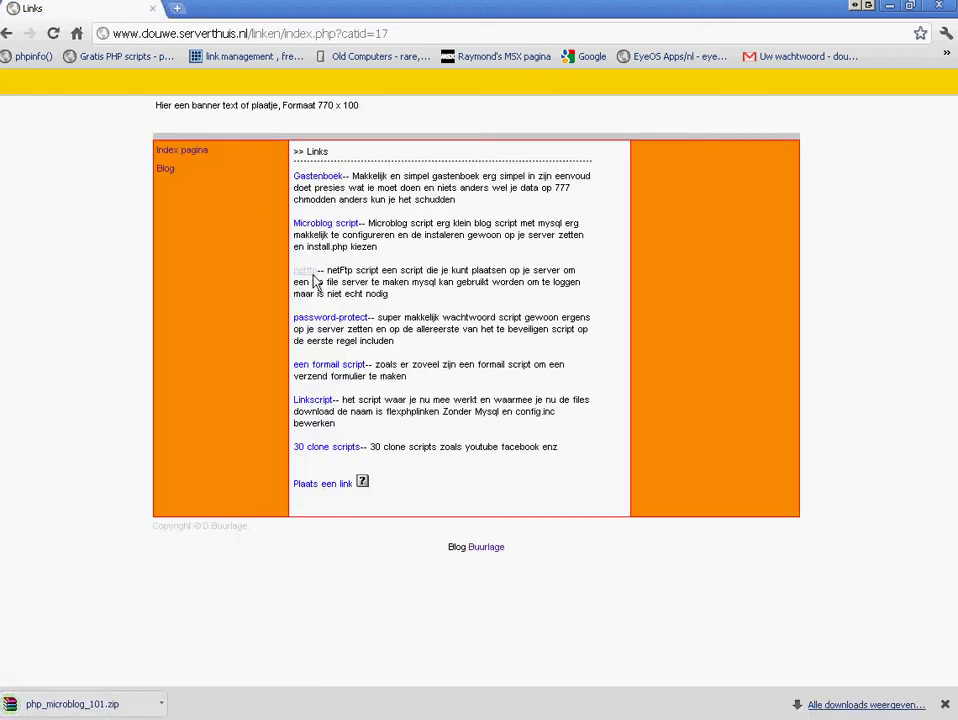
pyautogui.click(310, 366)
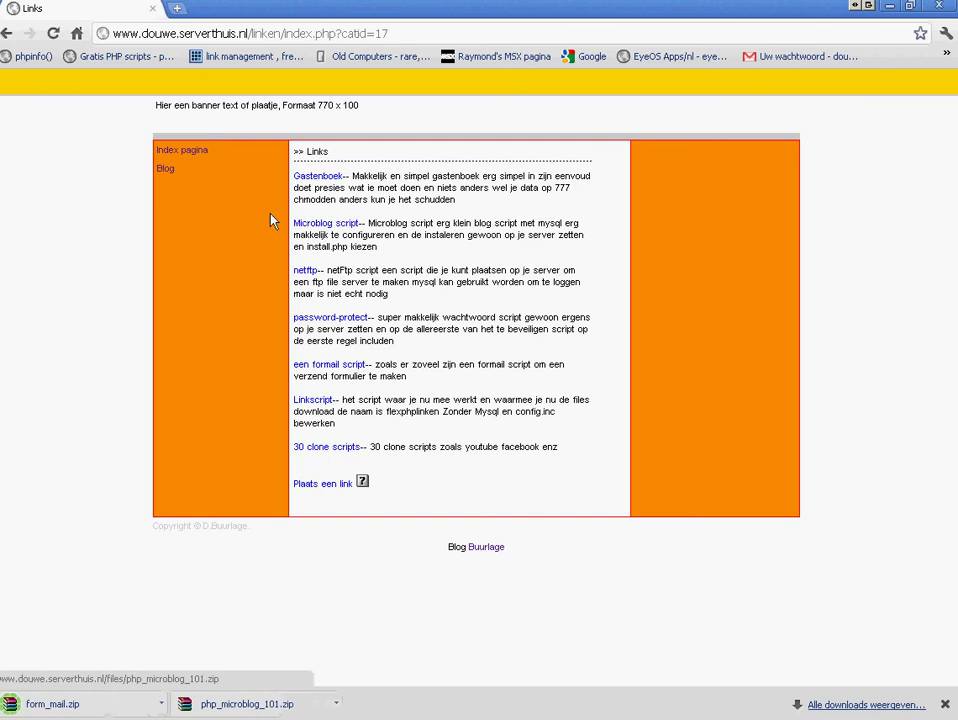
pyautogui.click(294, 706)
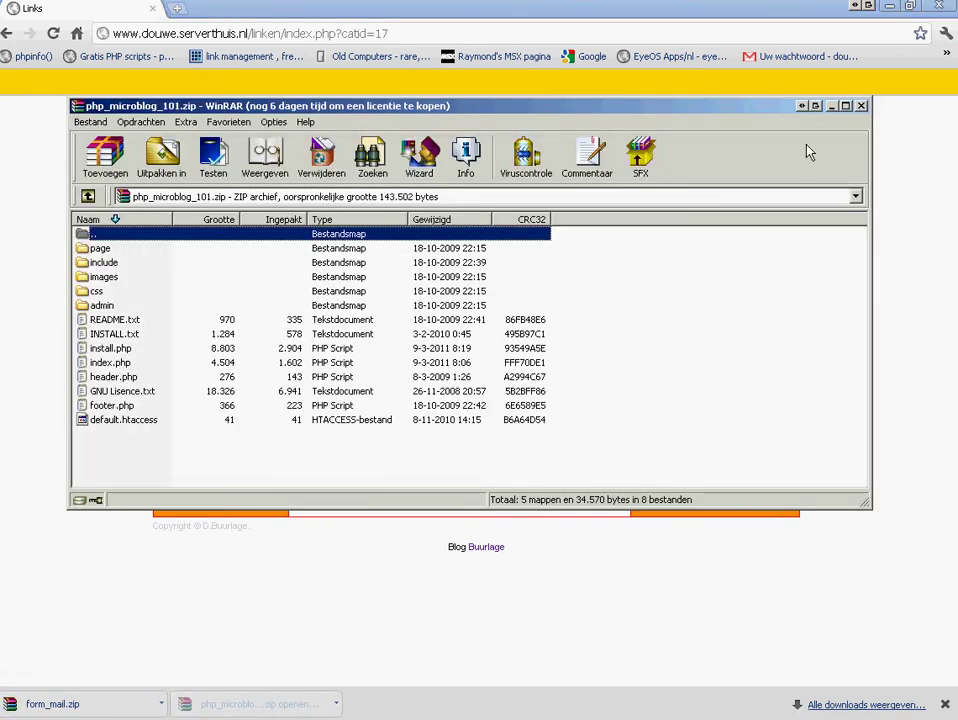
pyautogui.click(861, 105)
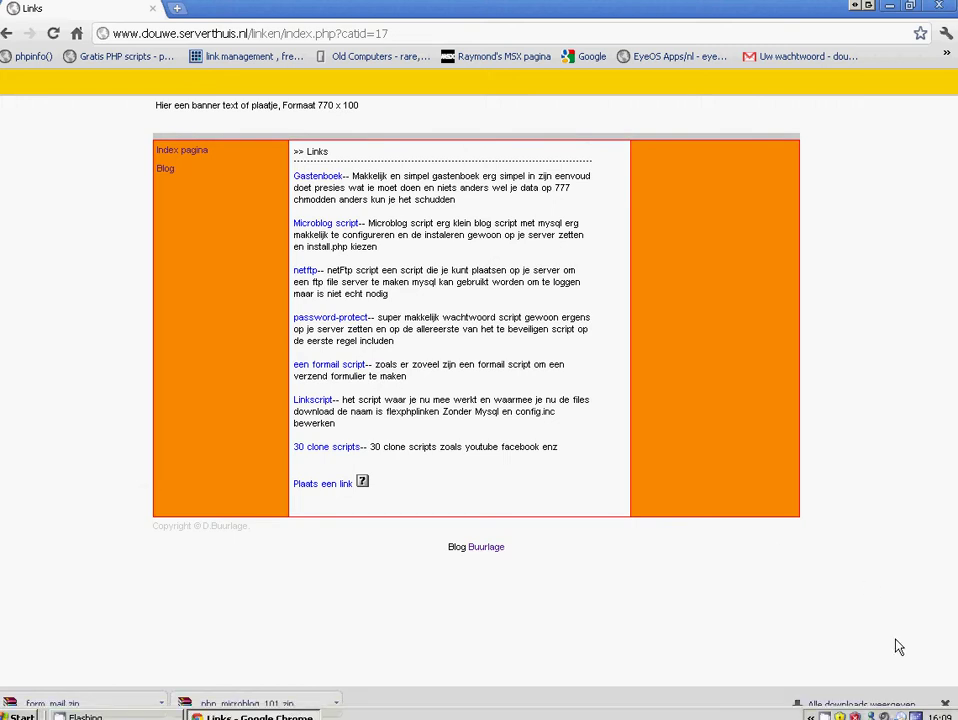
pyautogui.click(946, 705)
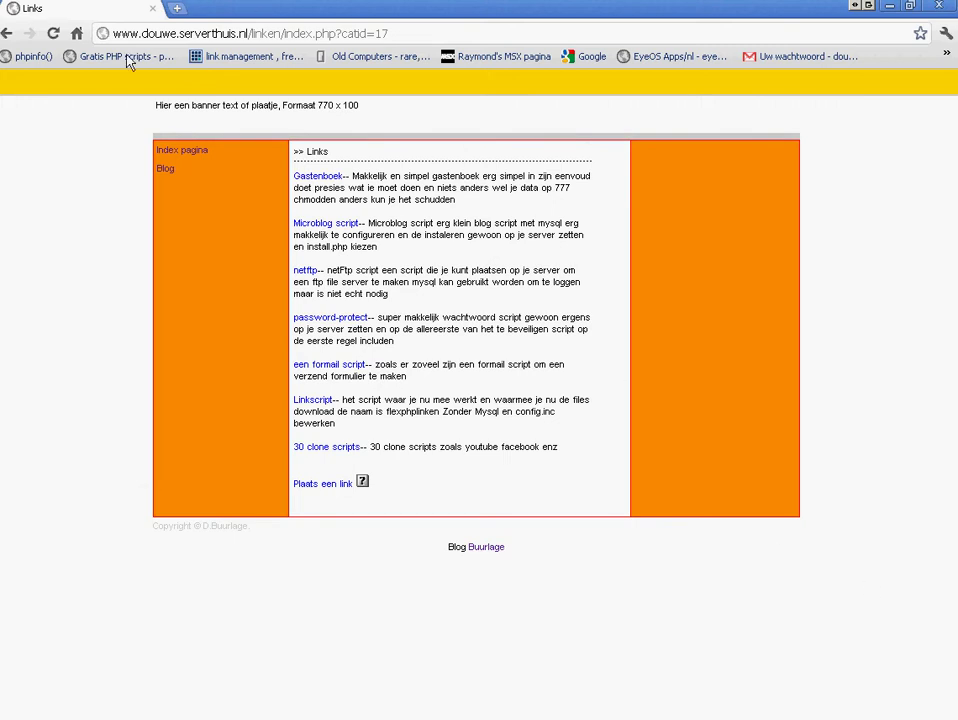
# Step: Return from the links list to the blog's index page
pyautogui.click(8, 34)
pyautogui.click(8, 34)
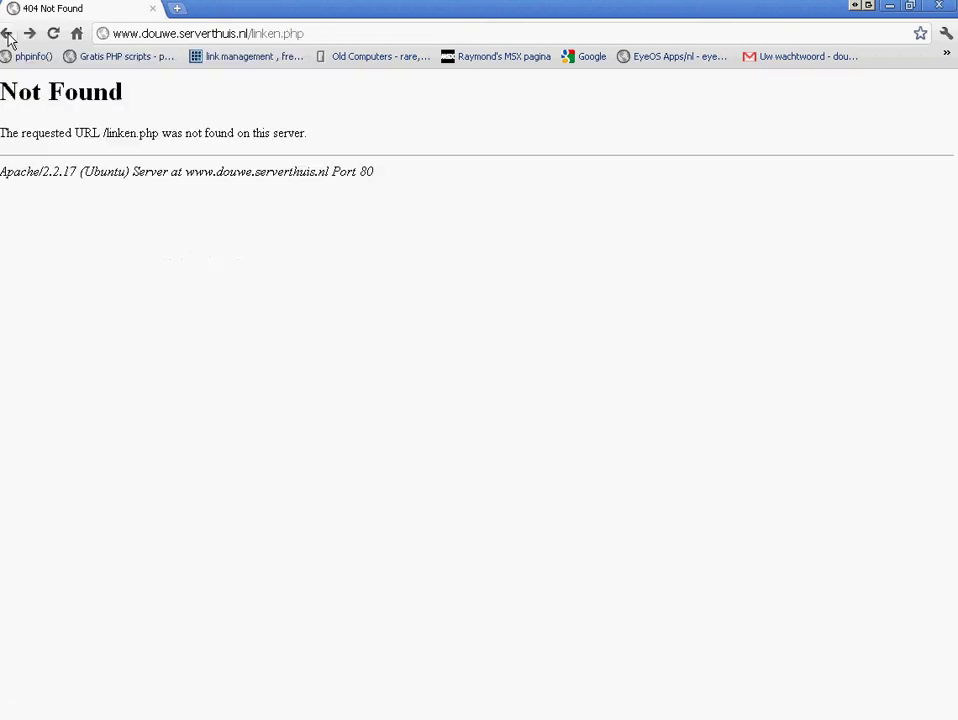
pyautogui.click(8, 34)
pyautogui.click(8, 34)
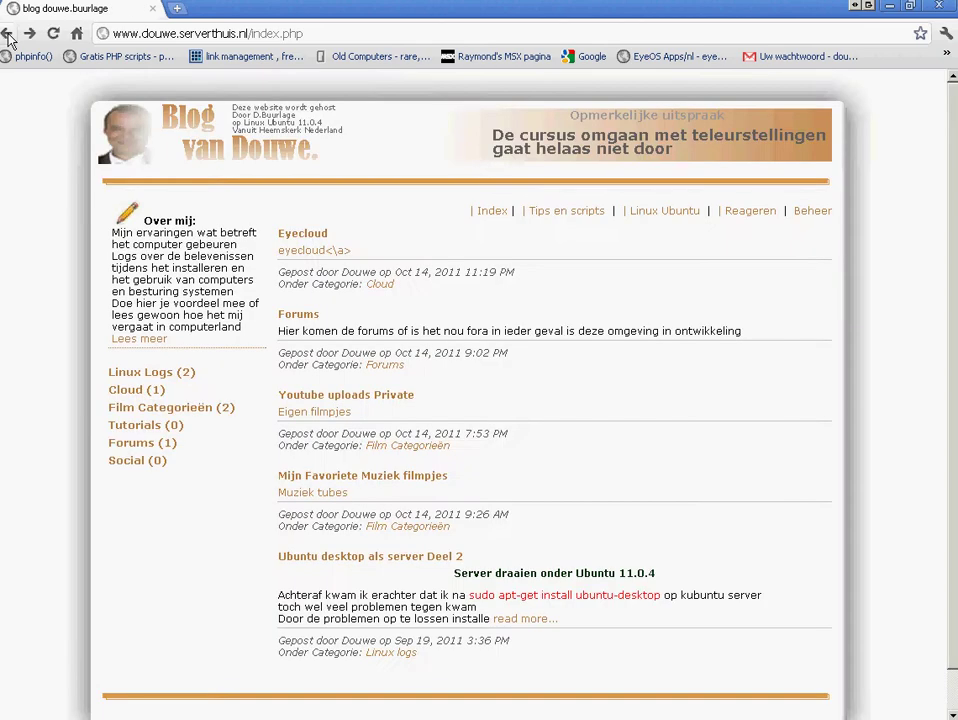
pyautogui.click(256, 38)
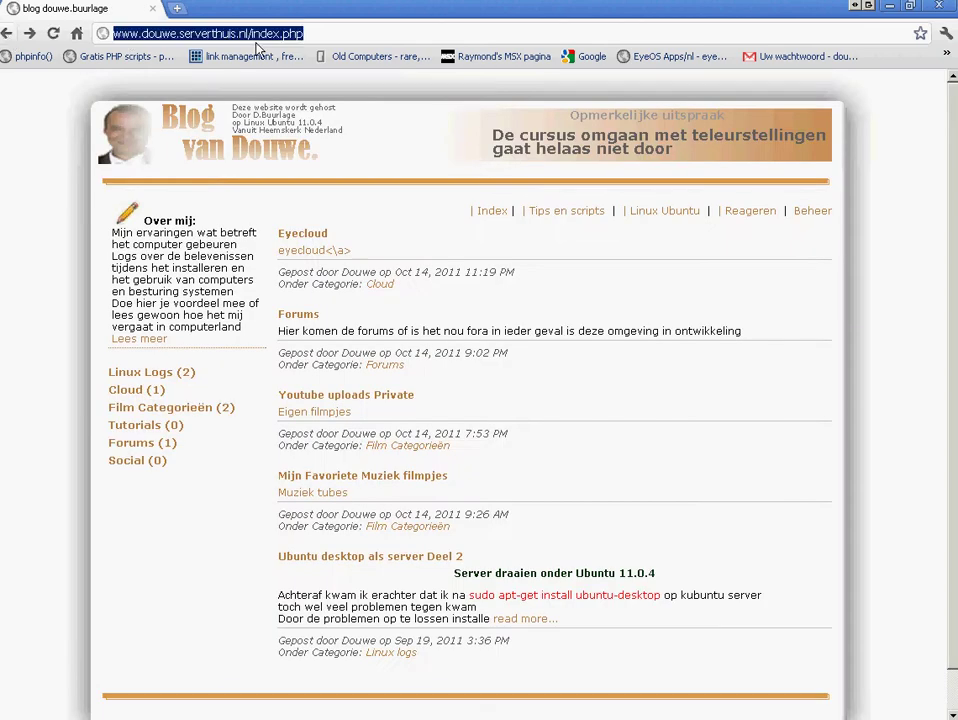
# Step: Open the Eyecloud post in the blog's Cloud category and follow its eyecloud link to the eyeOS login page
pyautogui.click(133, 391)
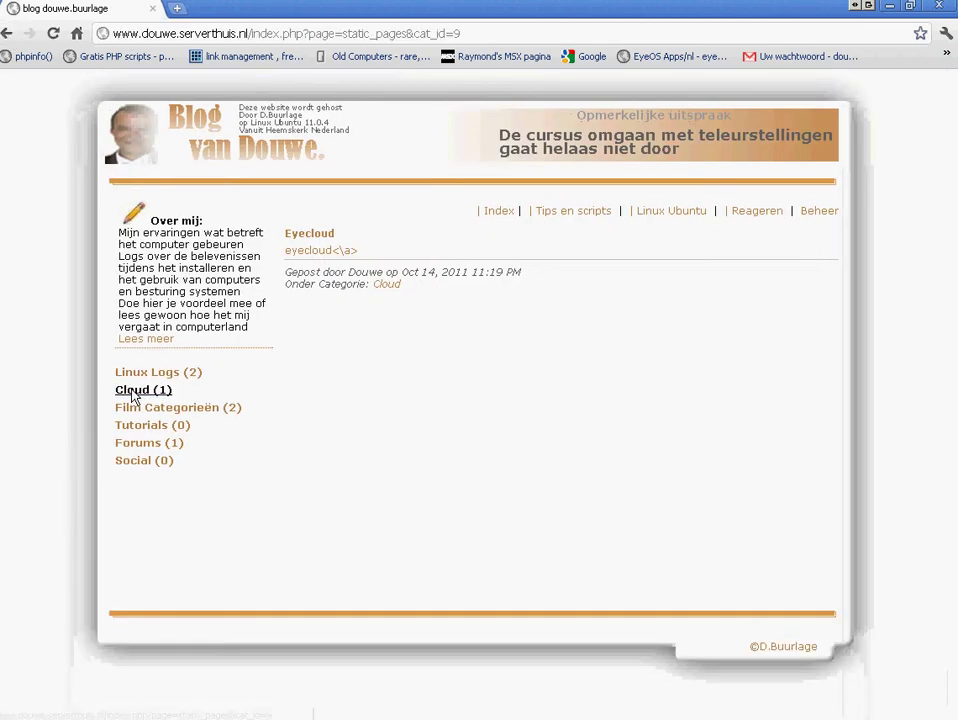
pyautogui.click(316, 236)
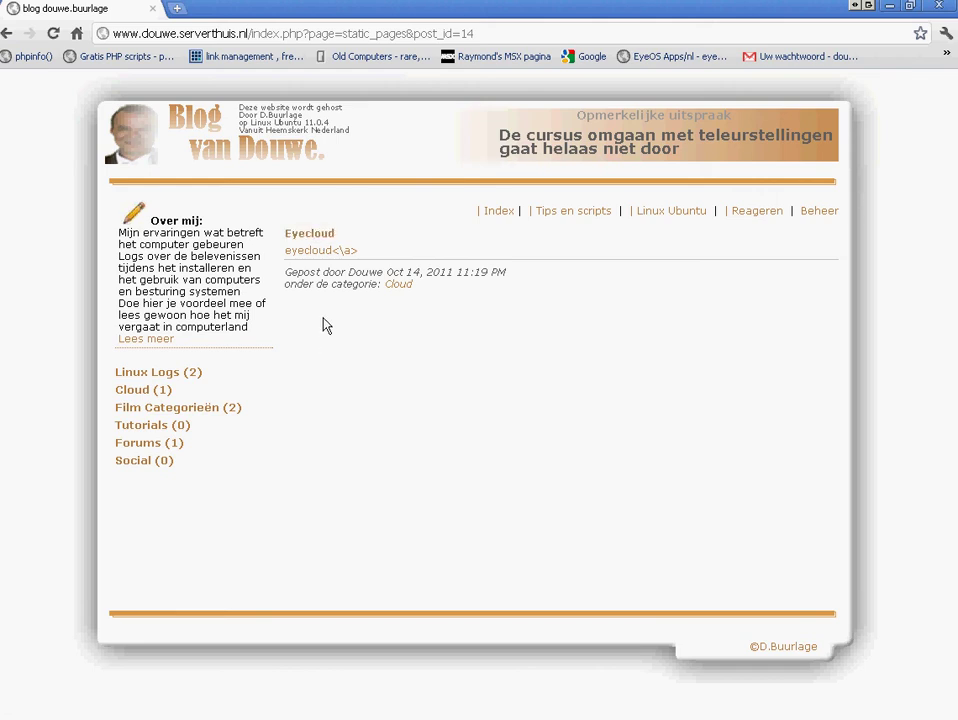
pyautogui.click(314, 260)
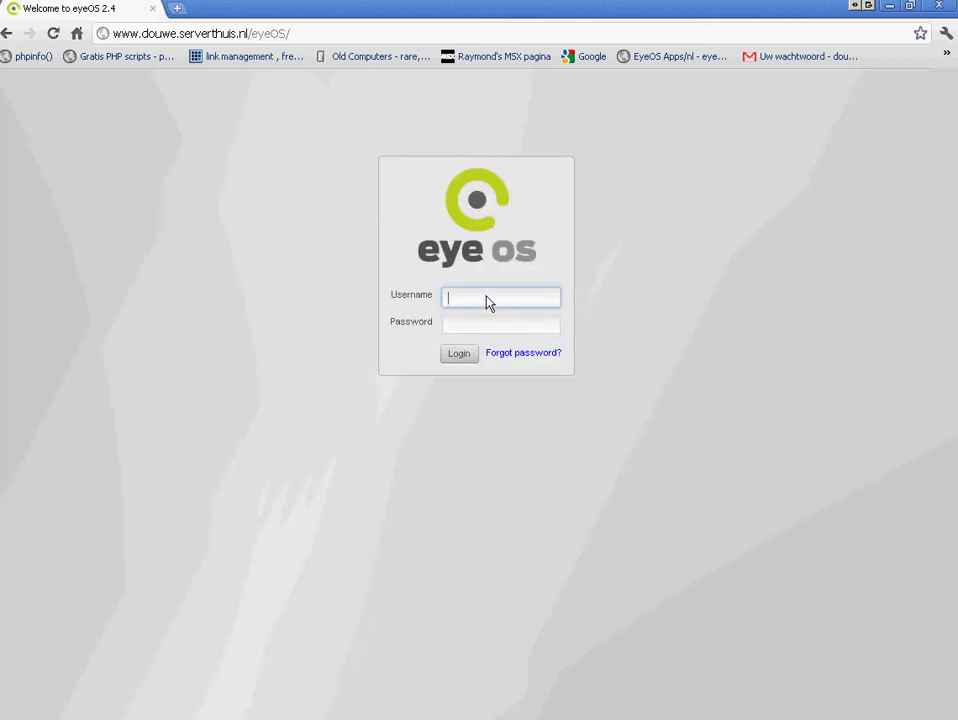
# Step: Log in to eyeOS as root by entering the account password
pyautogui.click(490, 324)
pyautogui.write('****')
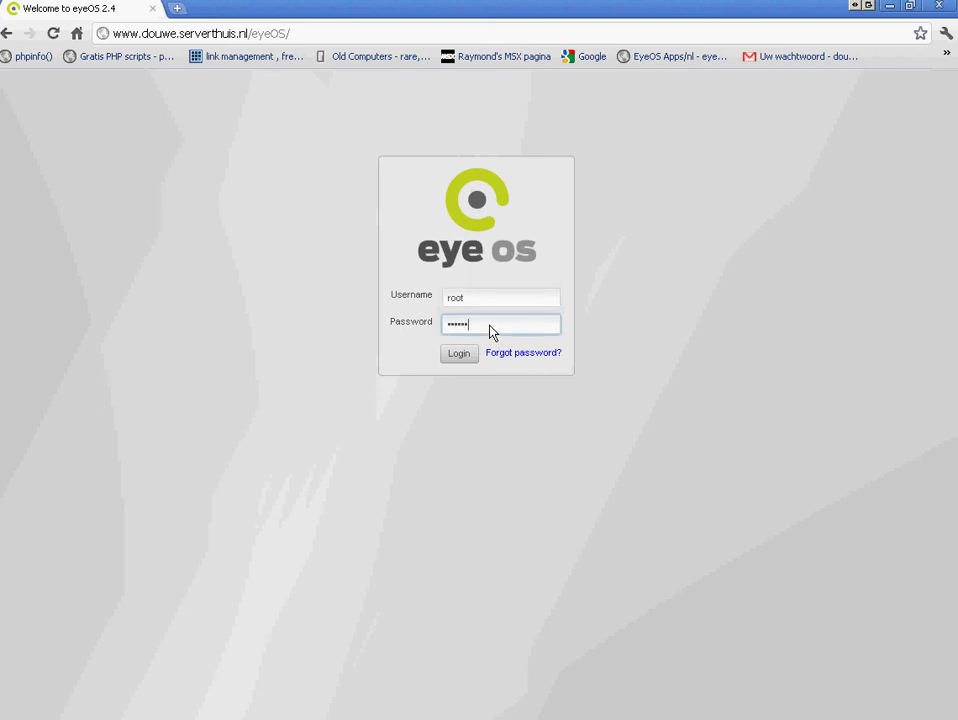
pyautogui.click(466, 356)
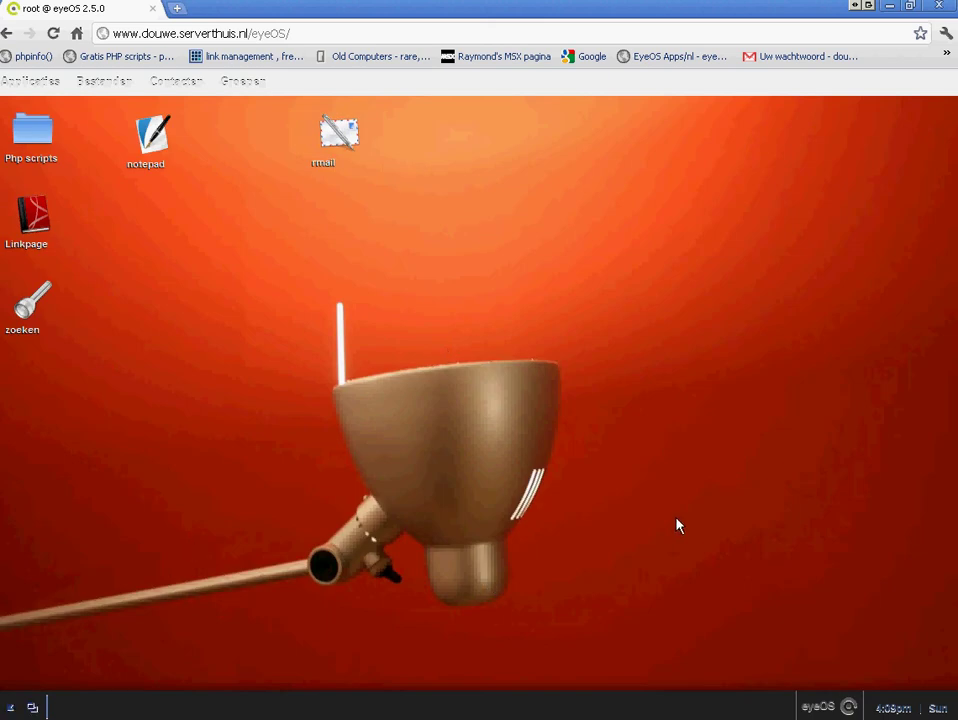
pyautogui.click(849, 707)
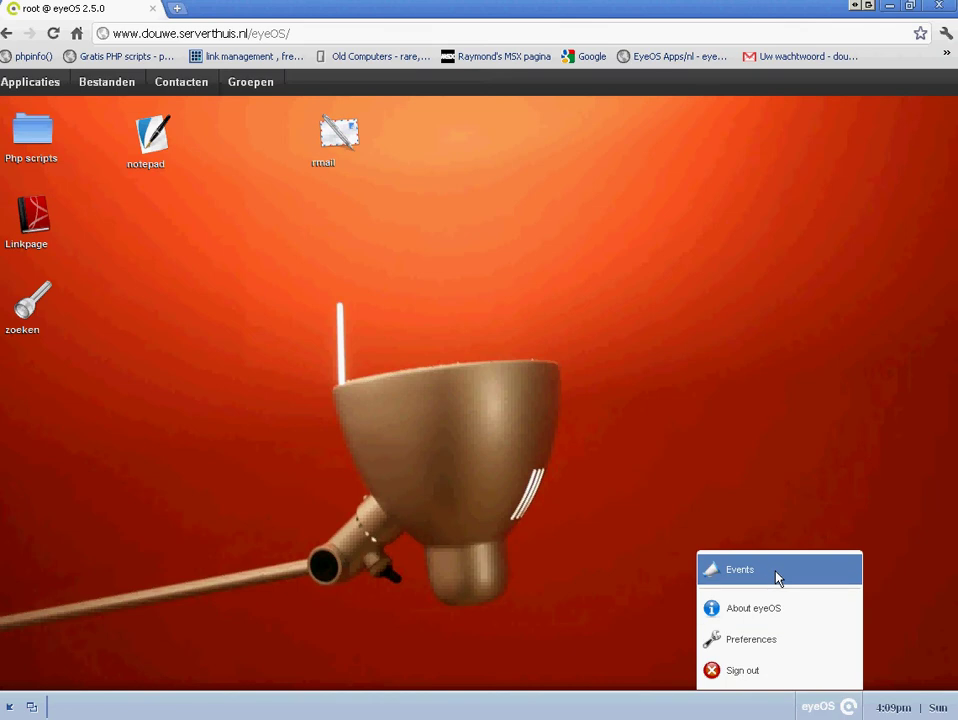
pyautogui.click(339, 140)
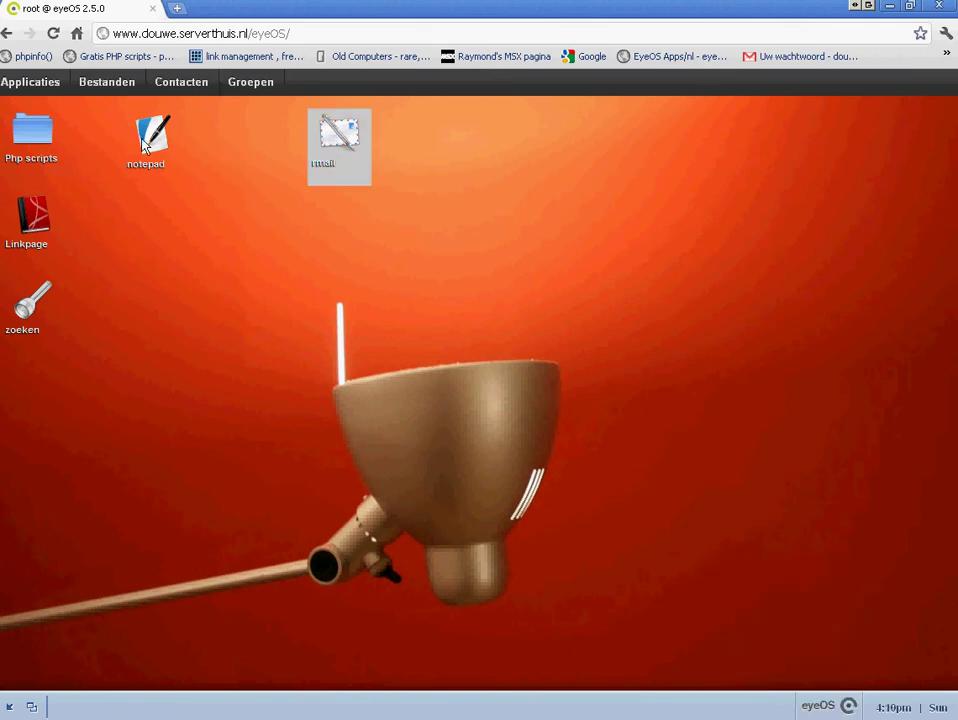
# Step: Write "dit is een cloud notepad met eyeos online delen duss" in a new document in the desktop's notepad
pyautogui.doubleClick(145, 146)
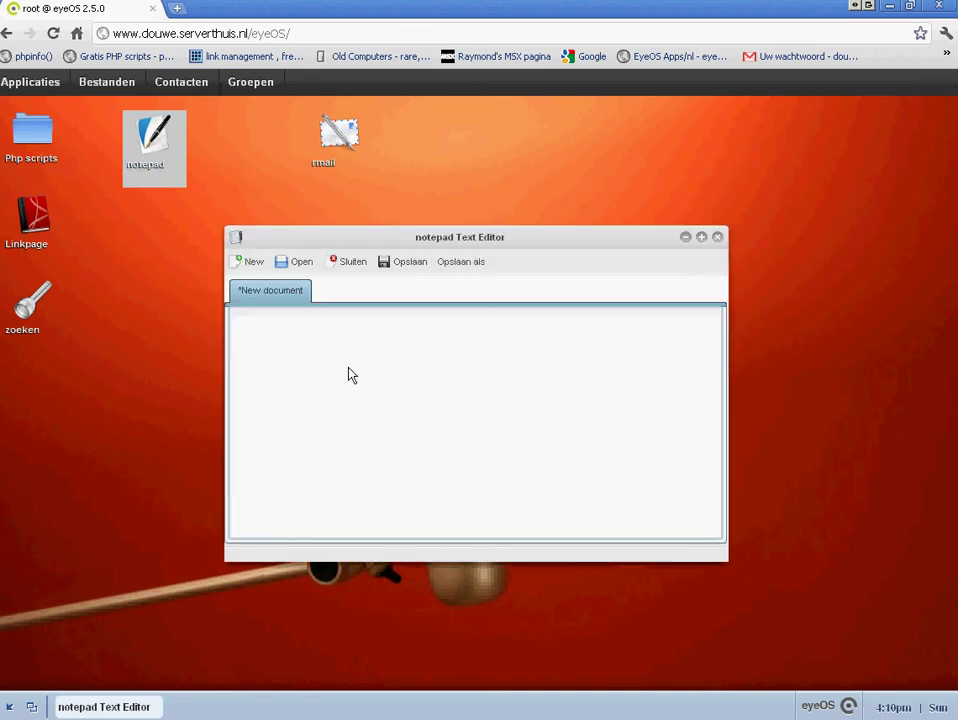
pyautogui.write('dit is een cloaud')
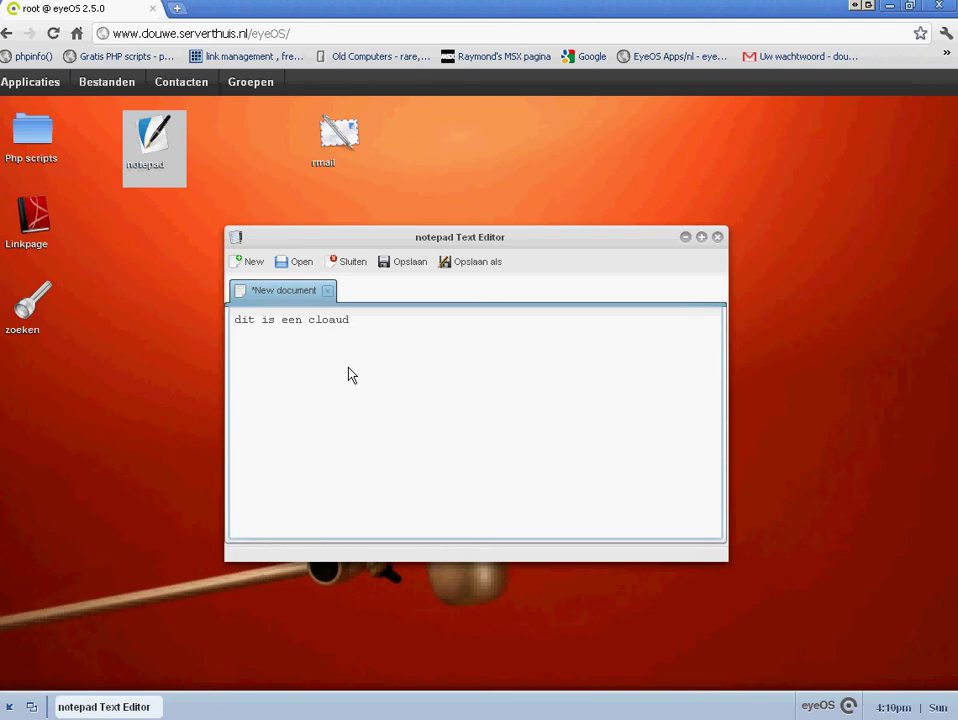
pyautogui.press('BackSpace')
pyautogui.press('BackSpace')
pyautogui.press('BackSpace')
pyautogui.press('BackSpace')
pyautogui.write('ud notepad met eyeos online delen duss')
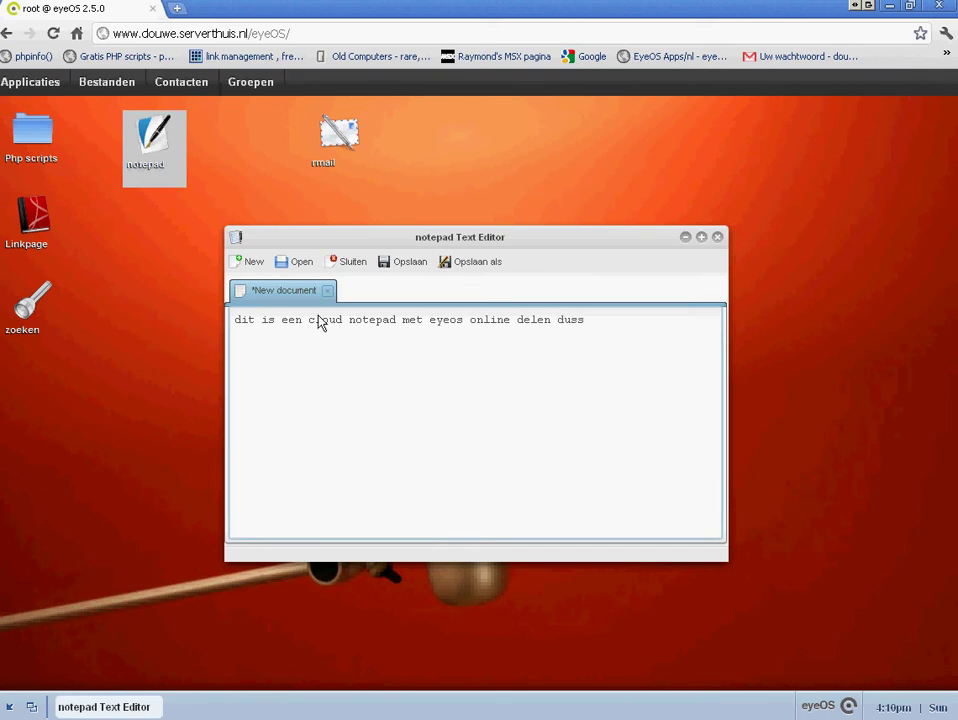
# Step: Bring up the Save as dialog for the note, cancel it, and close notepad while discarding the unsaved document
pyautogui.click(460, 266)
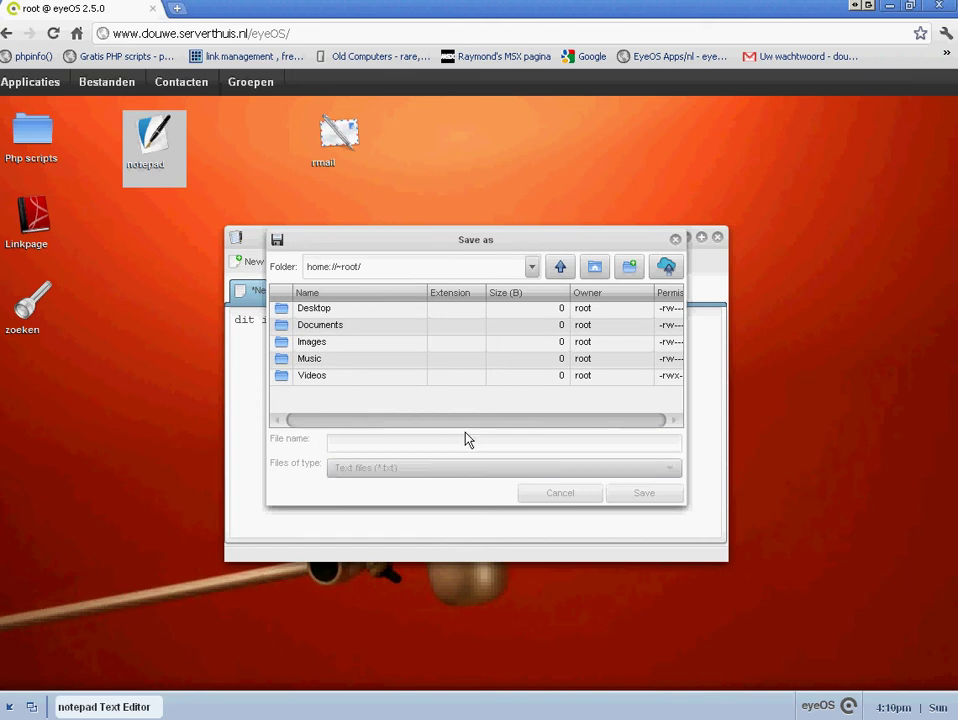
pyautogui.click(676, 242)
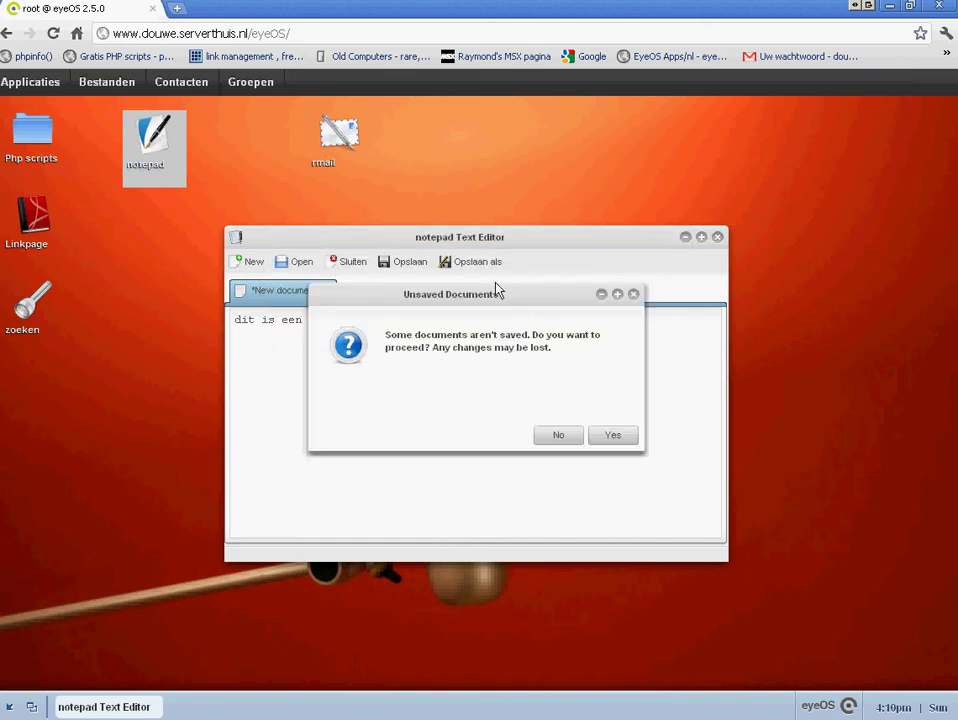
pyautogui.click(603, 437)
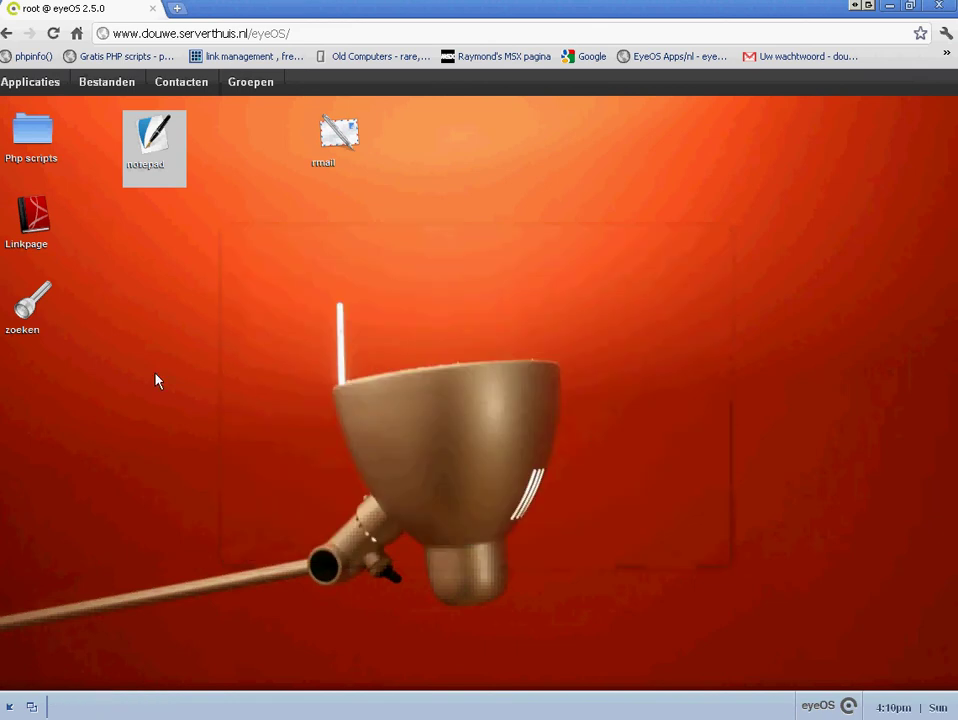
# Step: View the Google page from the zoeken desktop shortcut in a maximized window and close it
pyautogui.doubleClick(40, 306)
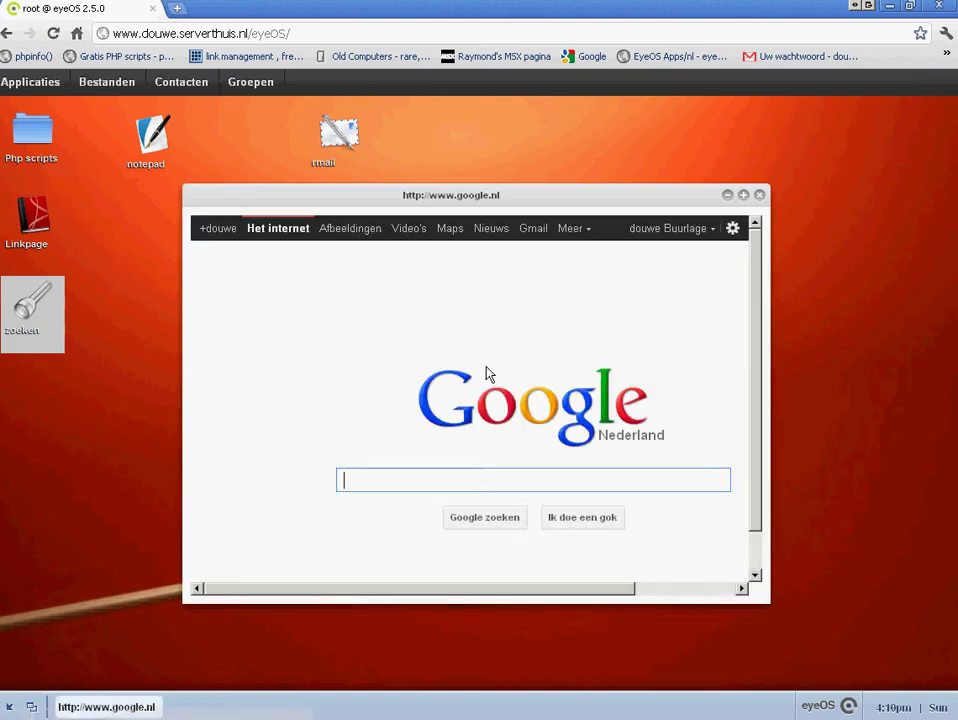
pyautogui.click(744, 195)
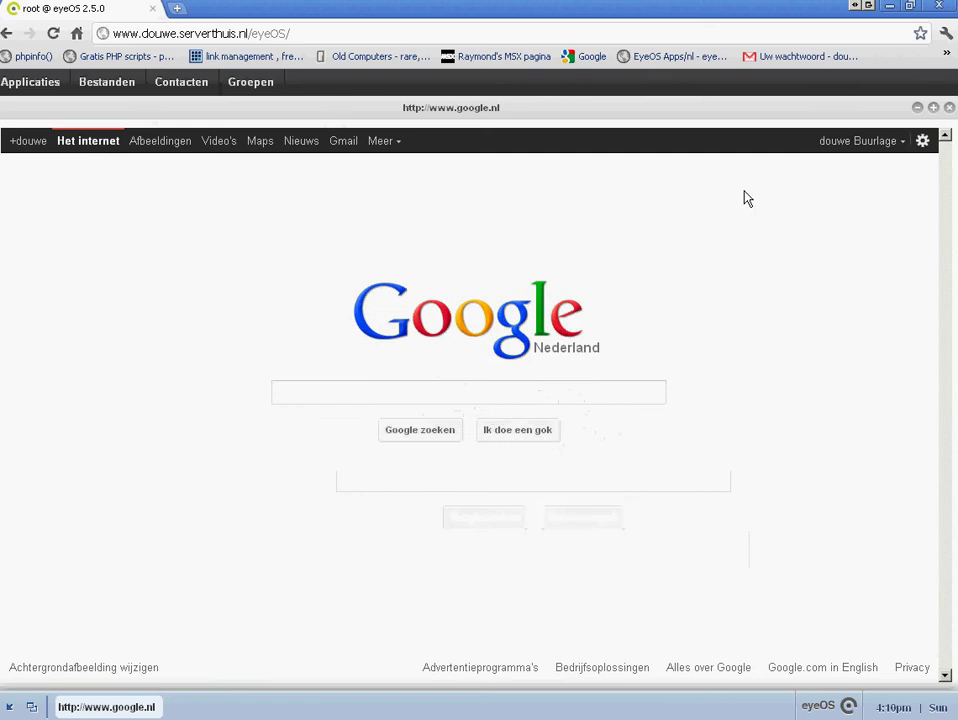
pyautogui.click(950, 108)
# Step: Look through the Php scripts folder, the Muziek folder and the Activity information in the file manager, and close it
pyautogui.doubleClick(33, 139)
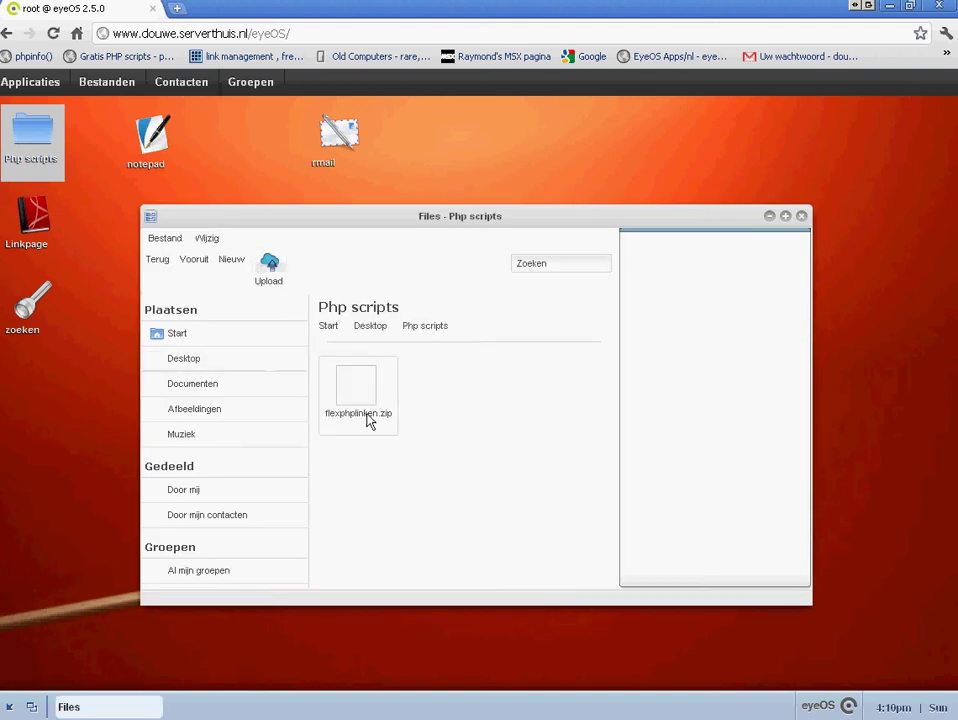
pyautogui.click(189, 437)
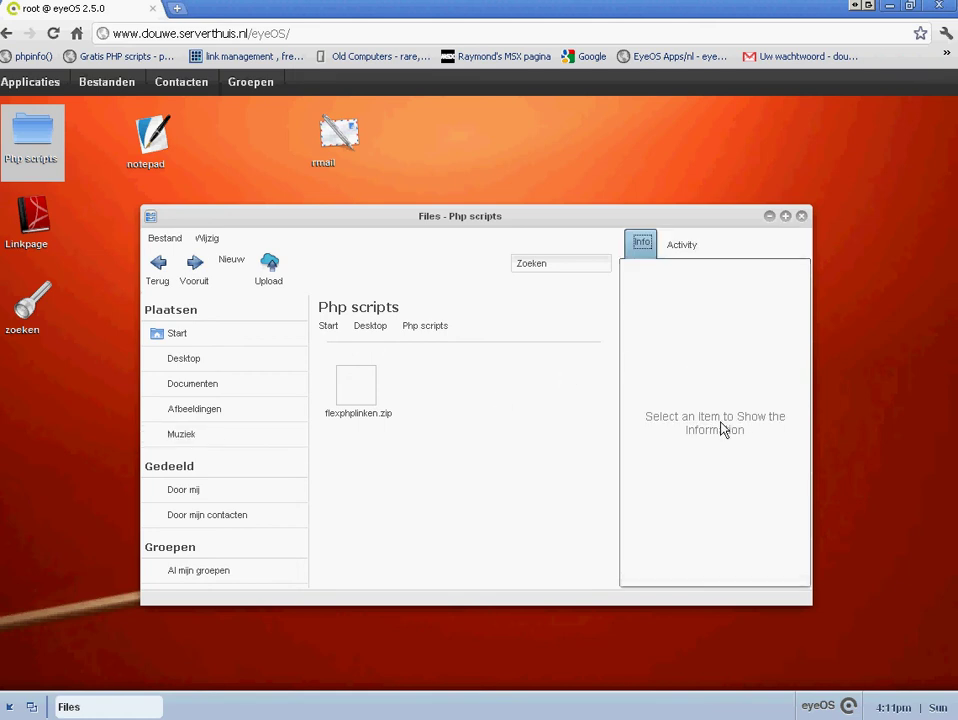
pyautogui.click(690, 250)
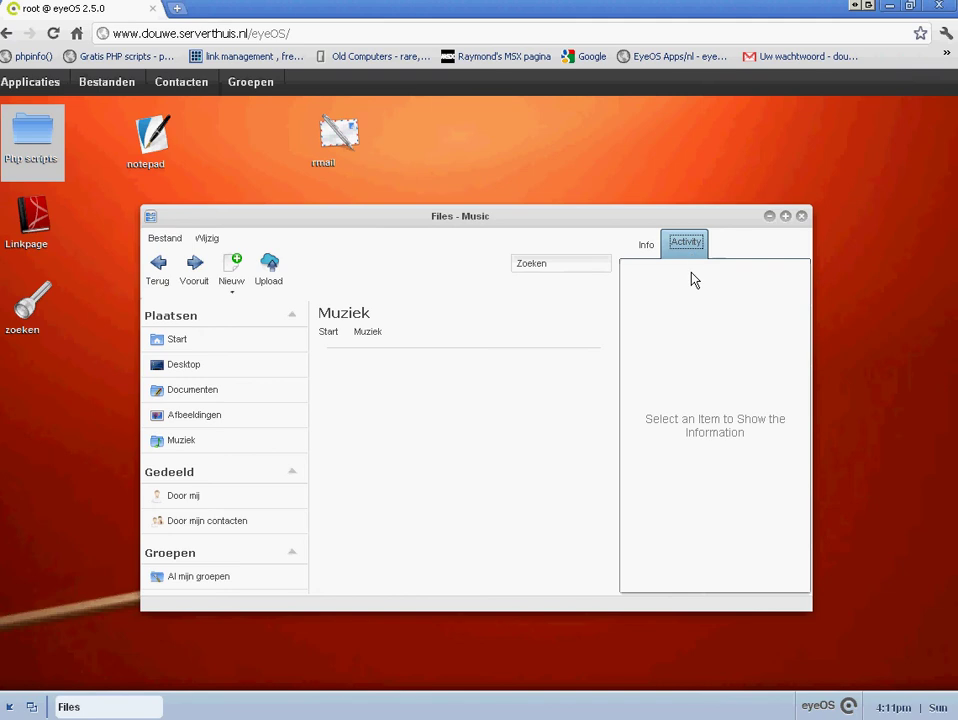
pyautogui.click(801, 216)
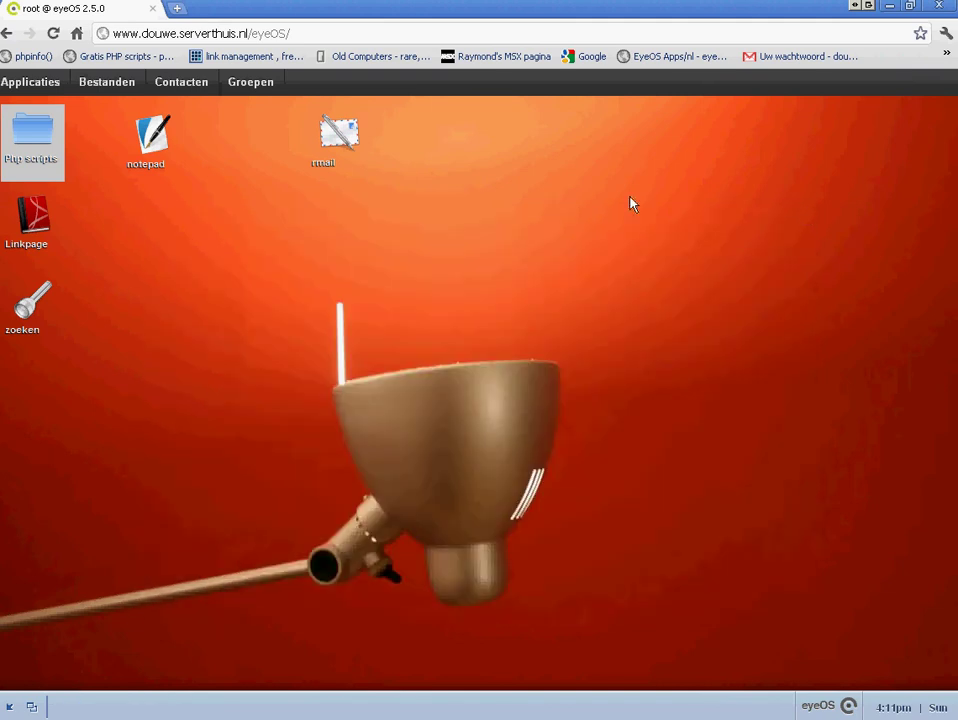
# Step: View the Linkpage desktop shortcut, minimize and restore its window, and close it
pyautogui.click(46, 218)
pyautogui.doubleClick(46, 218)
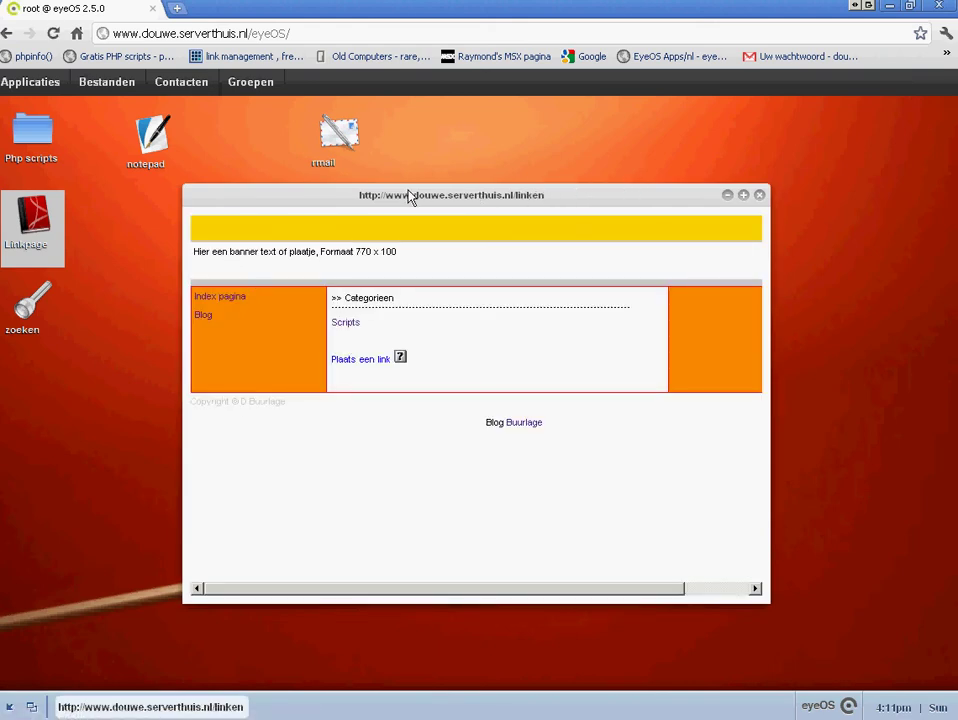
pyautogui.click(728, 197)
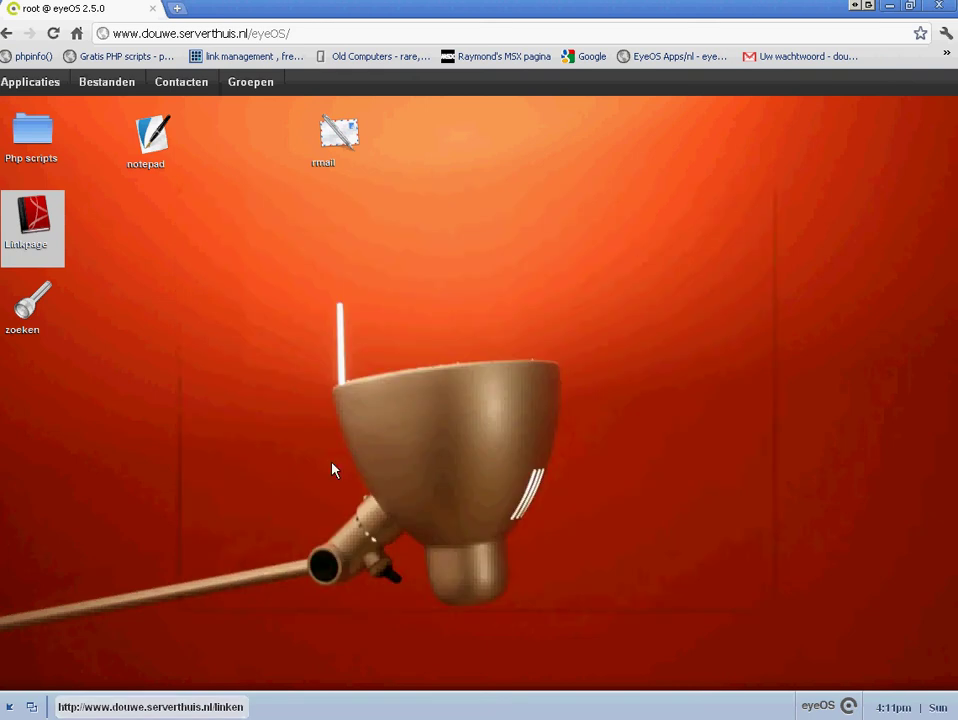
pyautogui.click(106, 703)
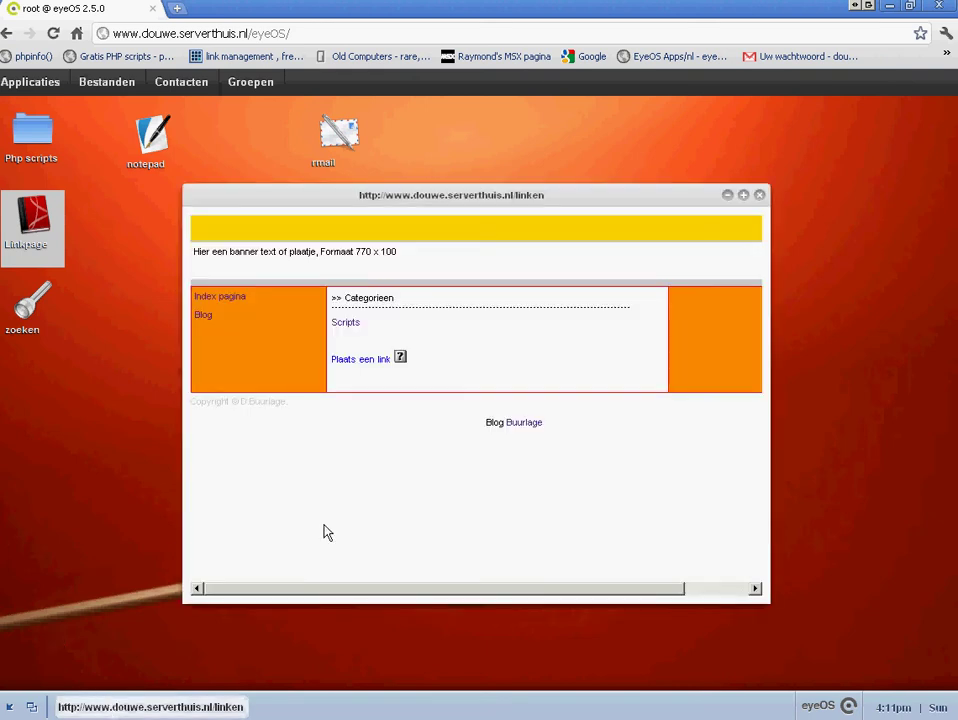
pyautogui.click(759, 195)
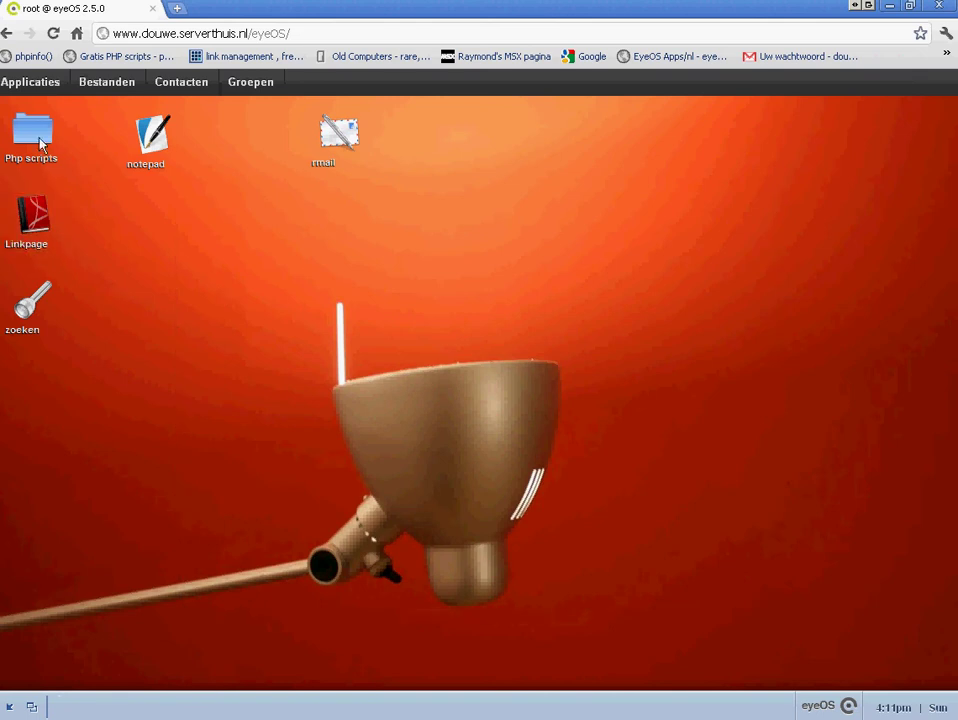
# Step: Launch the Calculator application, enter 2 * 6 +, and close it
pyautogui.click(30, 84)
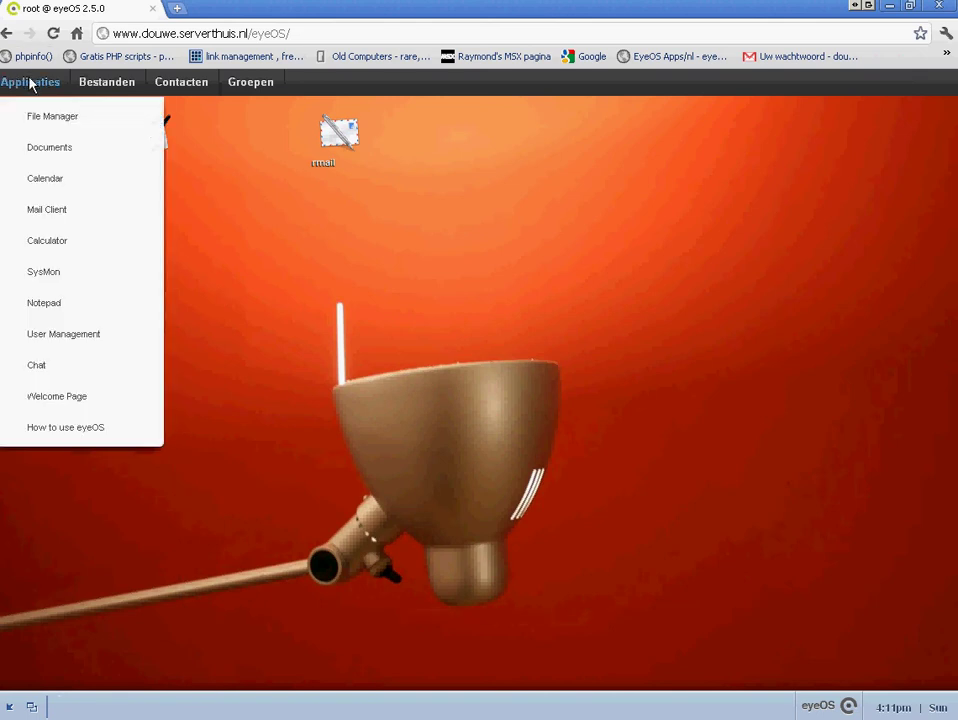
pyautogui.click(40, 243)
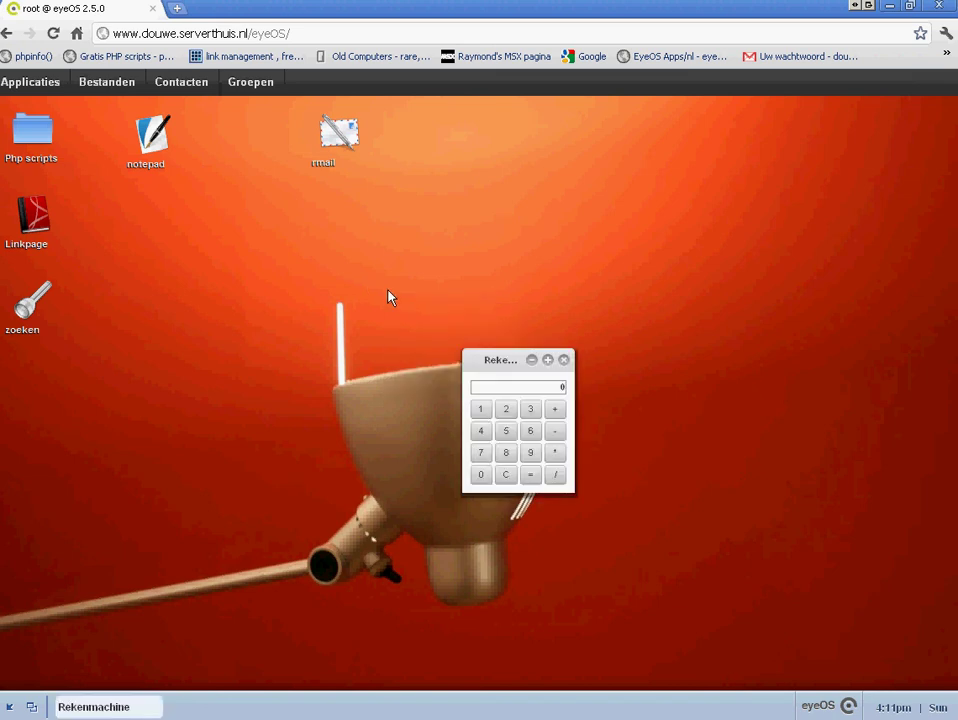
pyautogui.click(506, 411)
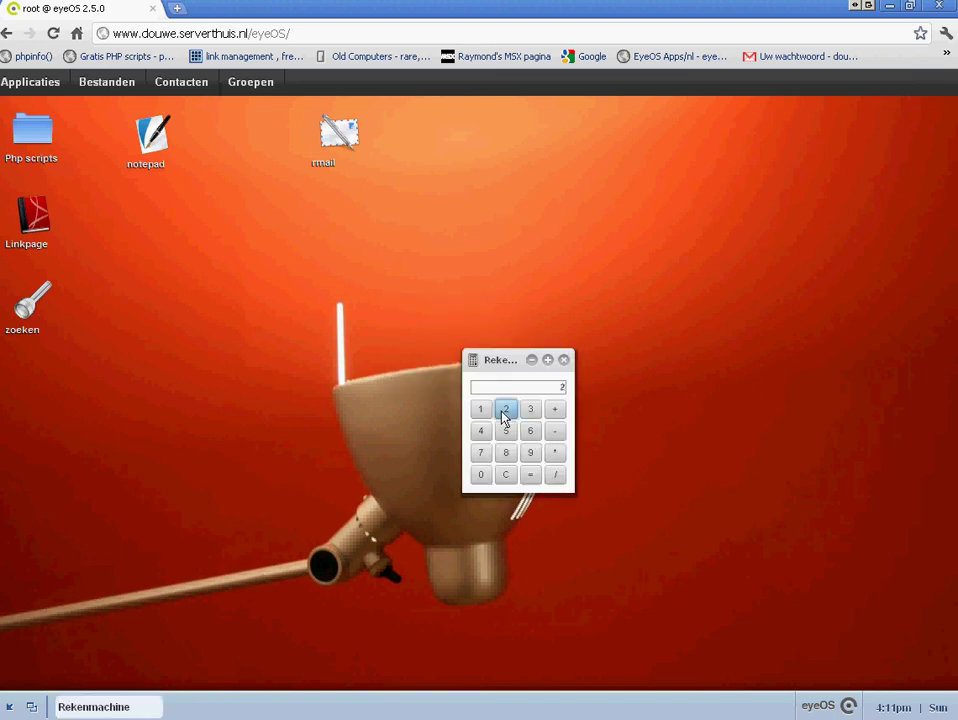
pyautogui.click(555, 452)
pyautogui.click(530, 431)
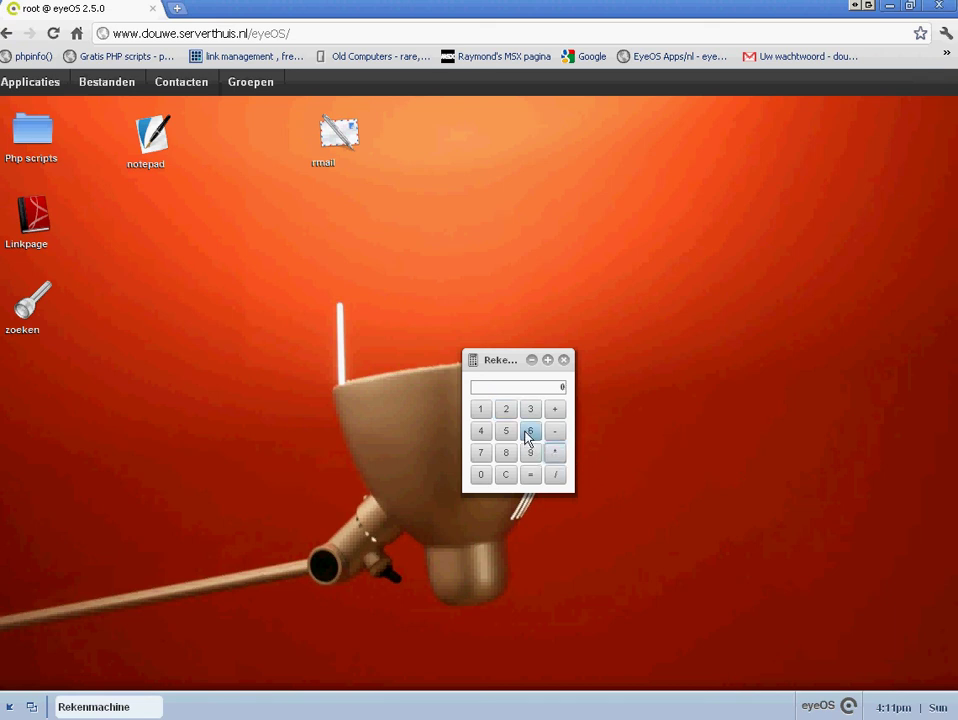
pyautogui.click(555, 410)
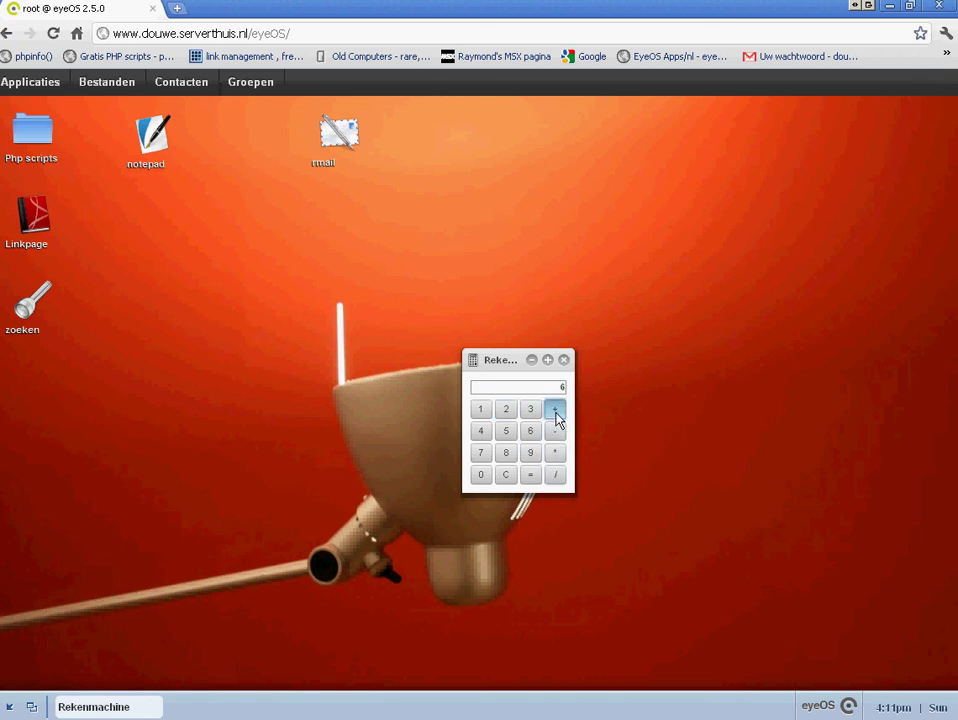
pyautogui.click(565, 360)
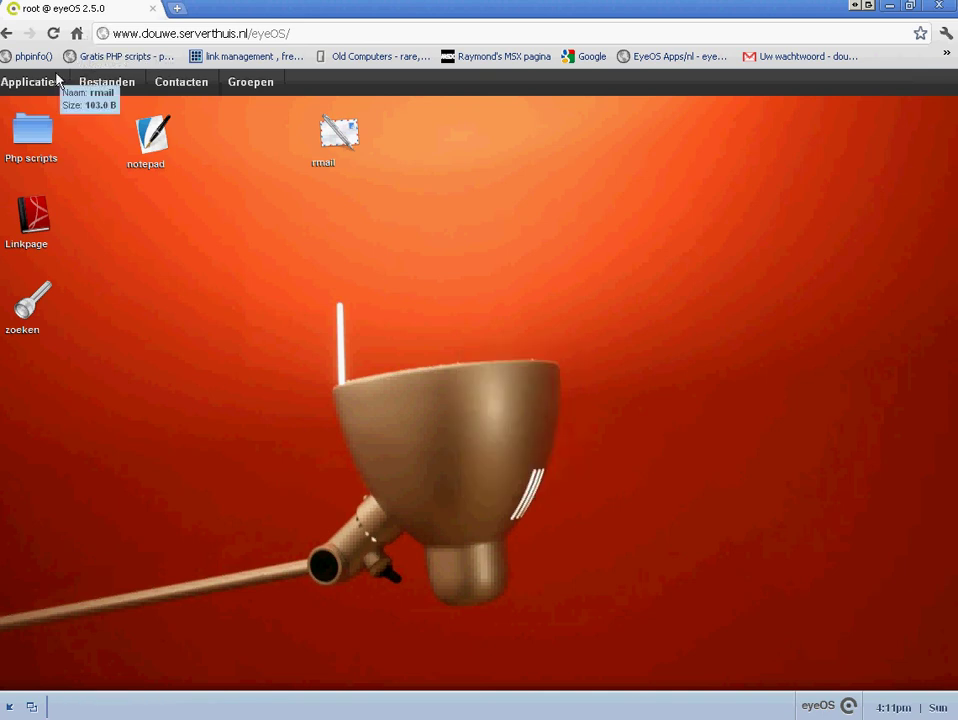
# Step: Look at the eyeOS file locations, the contacts search and the list of groups in turn
pyautogui.click(105, 84)
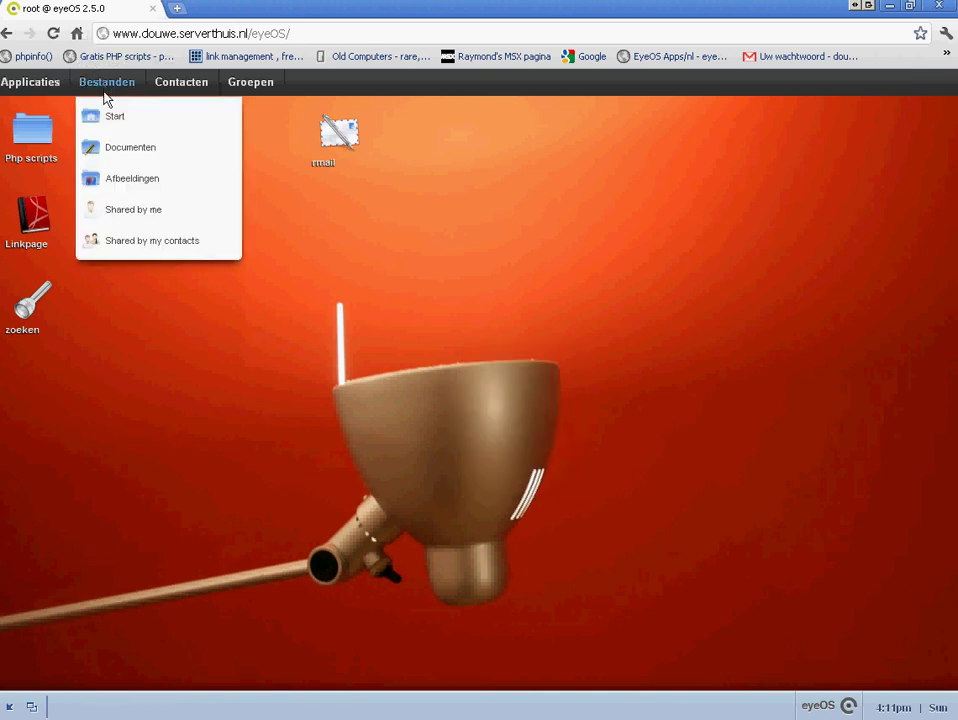
pyautogui.click(181, 84)
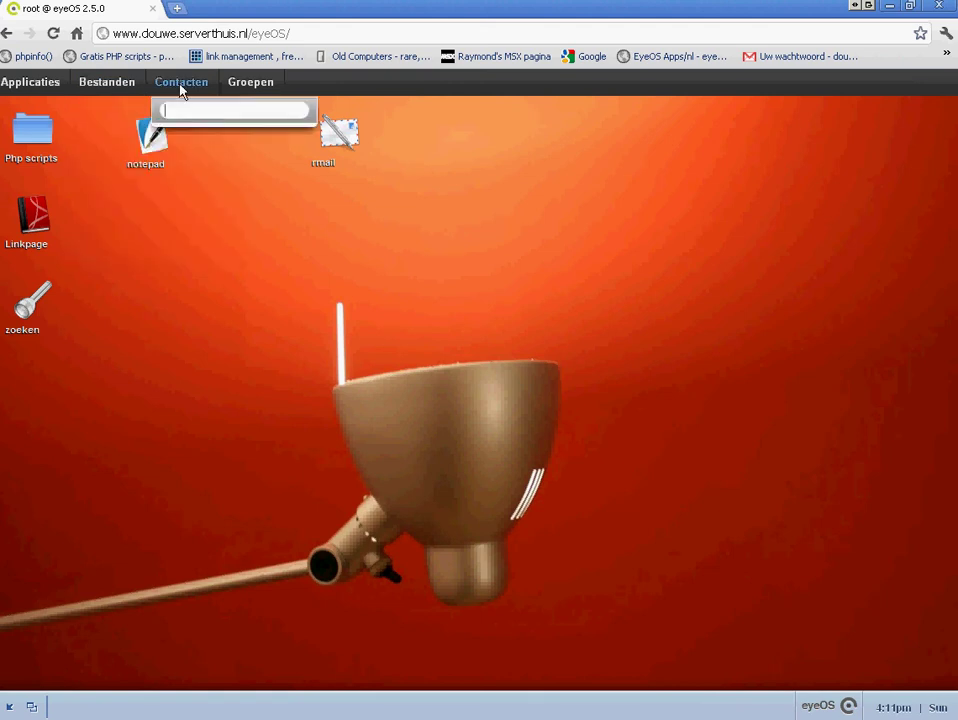
pyautogui.click(258, 83)
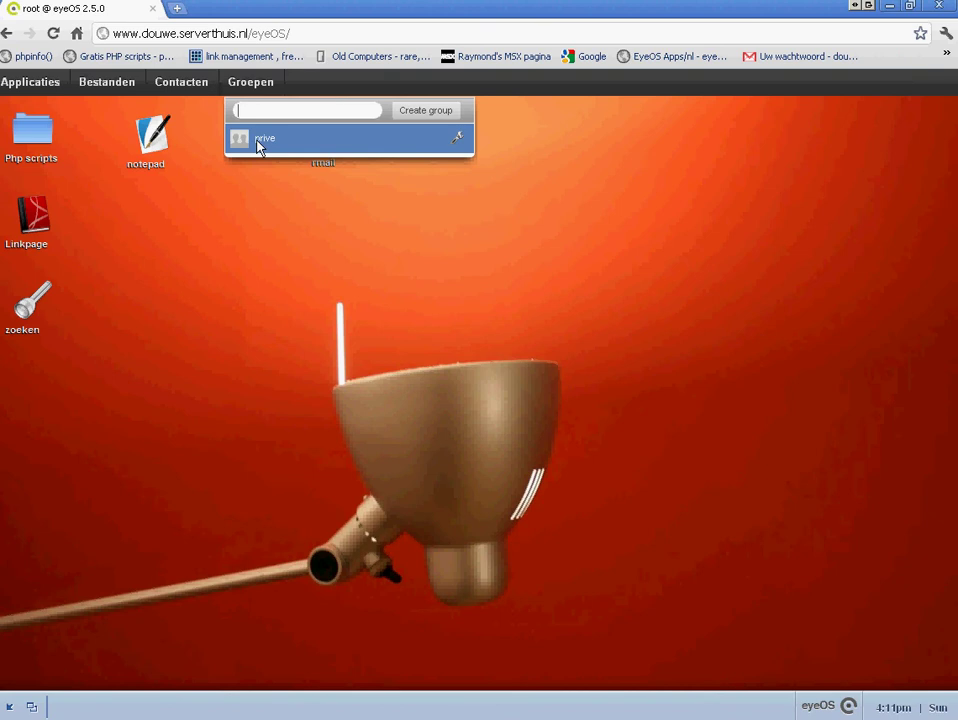
# Step: Examine the prive group's description, configuration and member management settings, close Group Administration, and recheck the groups list
pyautogui.click(460, 140)
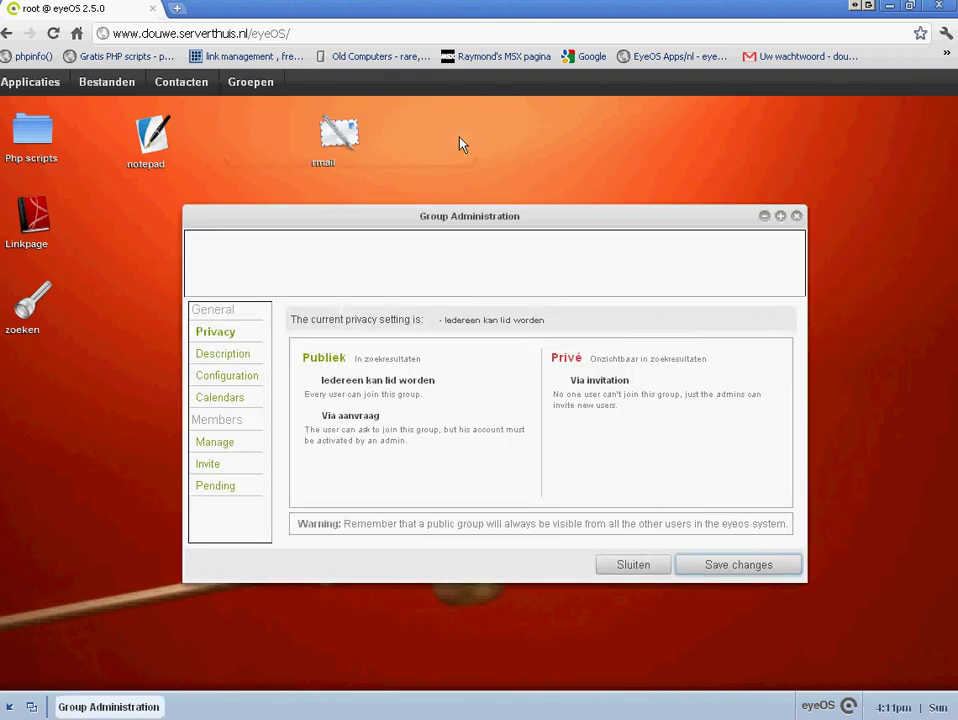
pyautogui.click(239, 358)
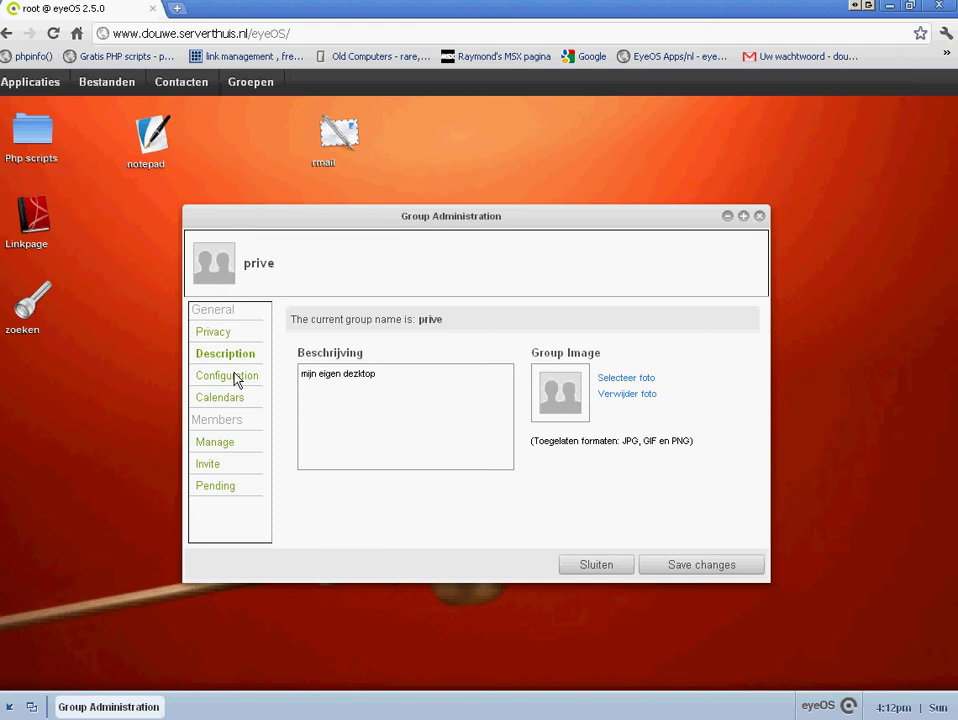
pyautogui.click(236, 378)
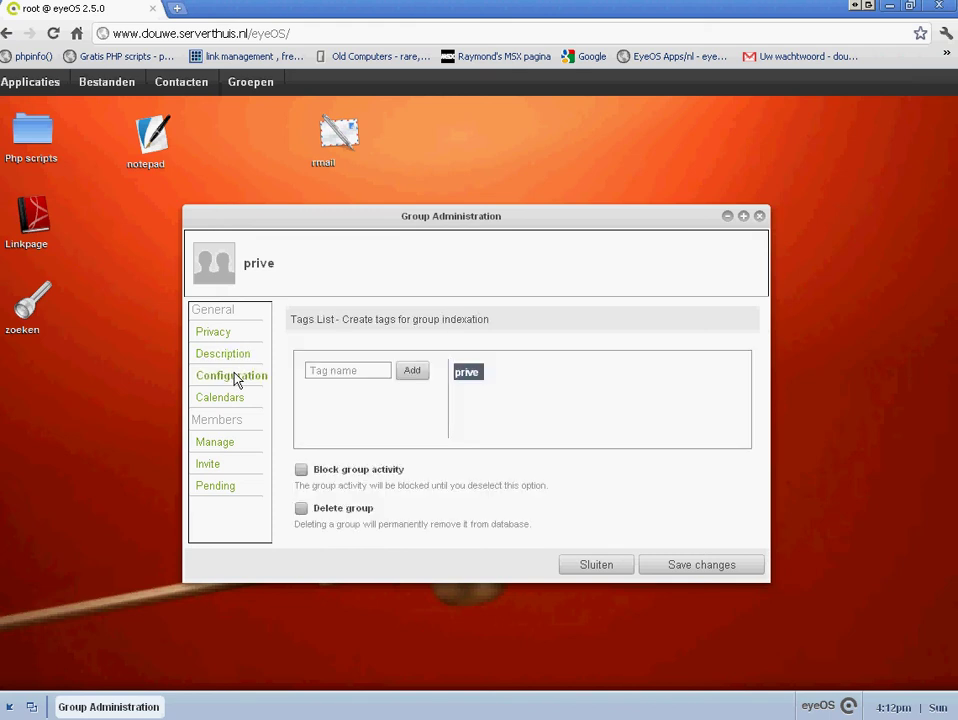
pyautogui.click(216, 442)
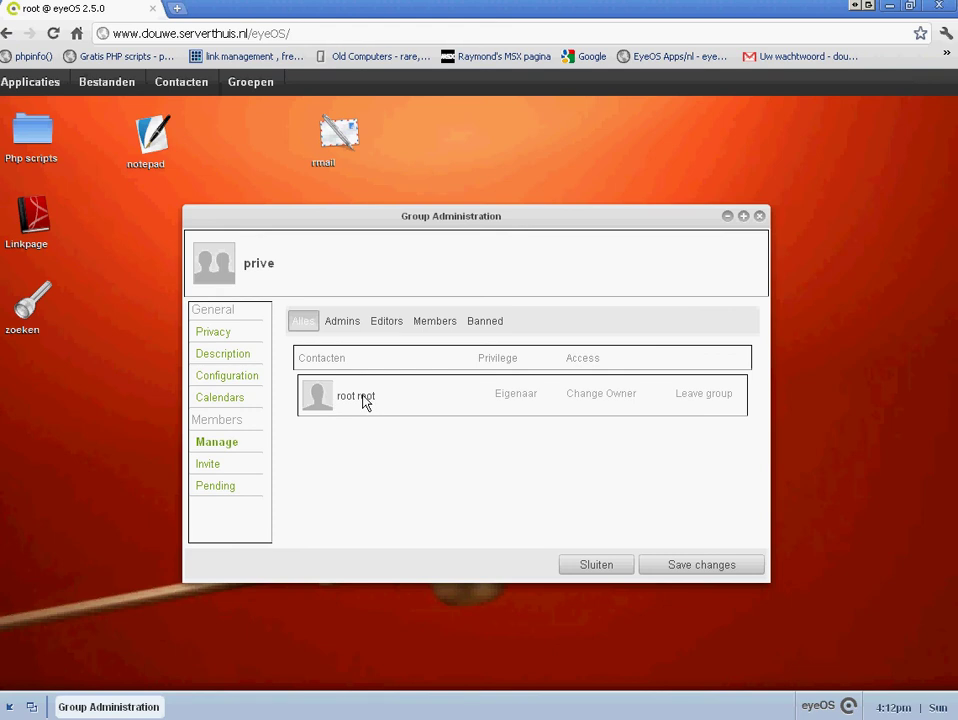
pyautogui.click(760, 217)
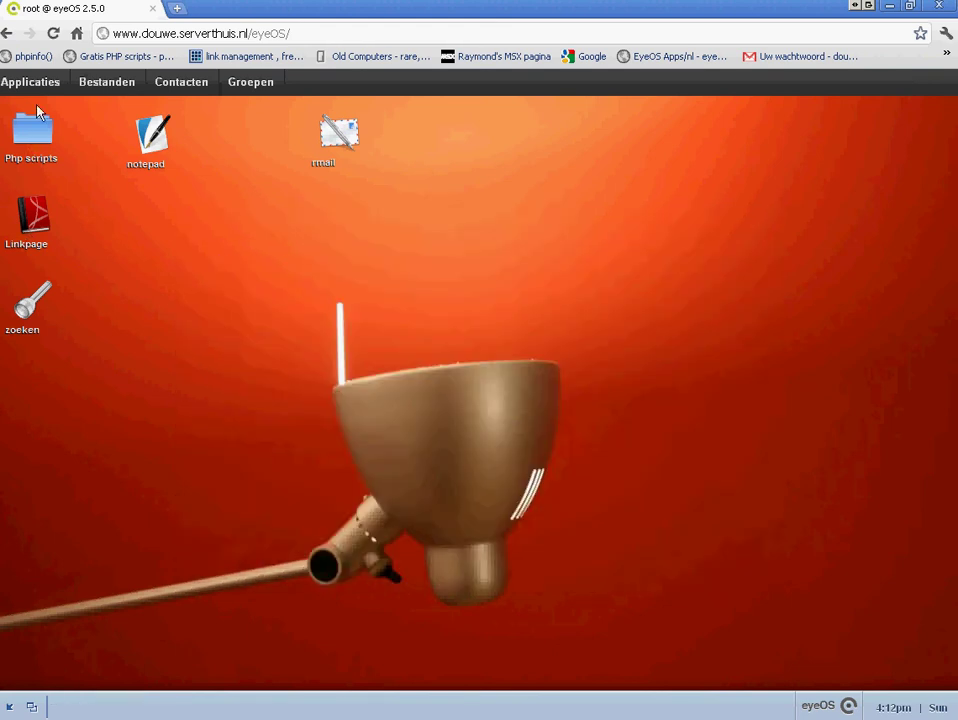
pyautogui.click(247, 85)
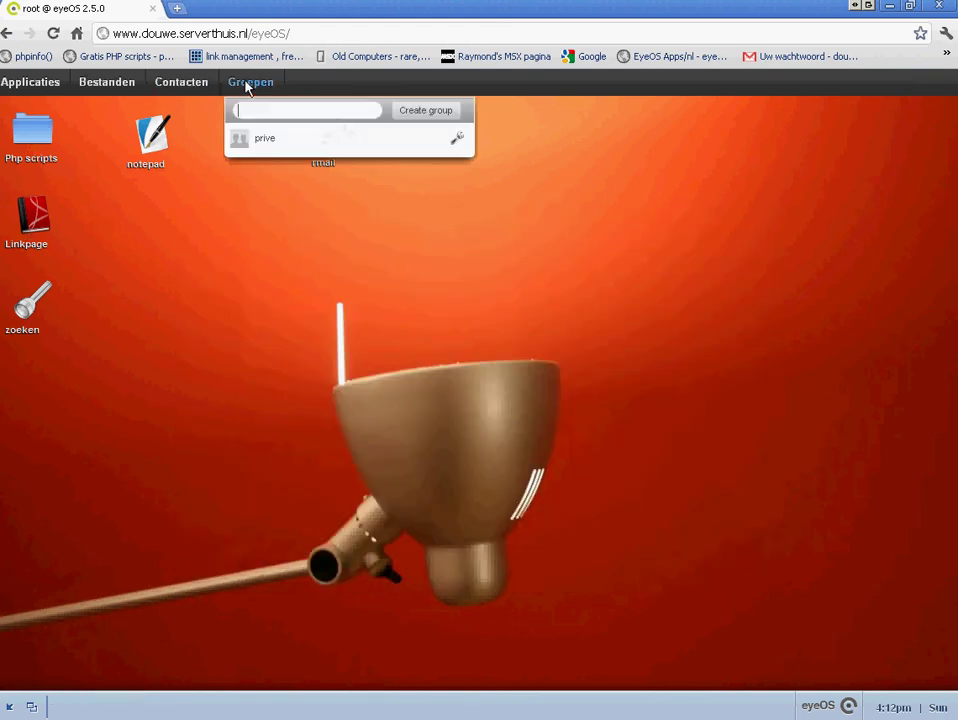
pyautogui.click(266, 183)
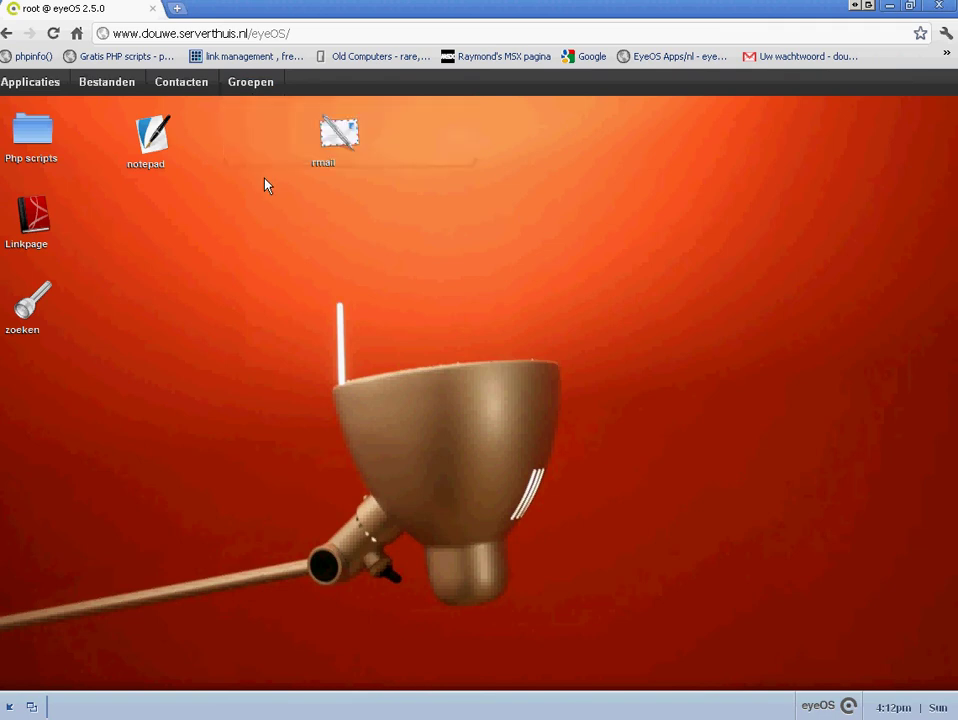
# Step: Close the eyeOS session and confirm the request
pyautogui.click(830, 700)
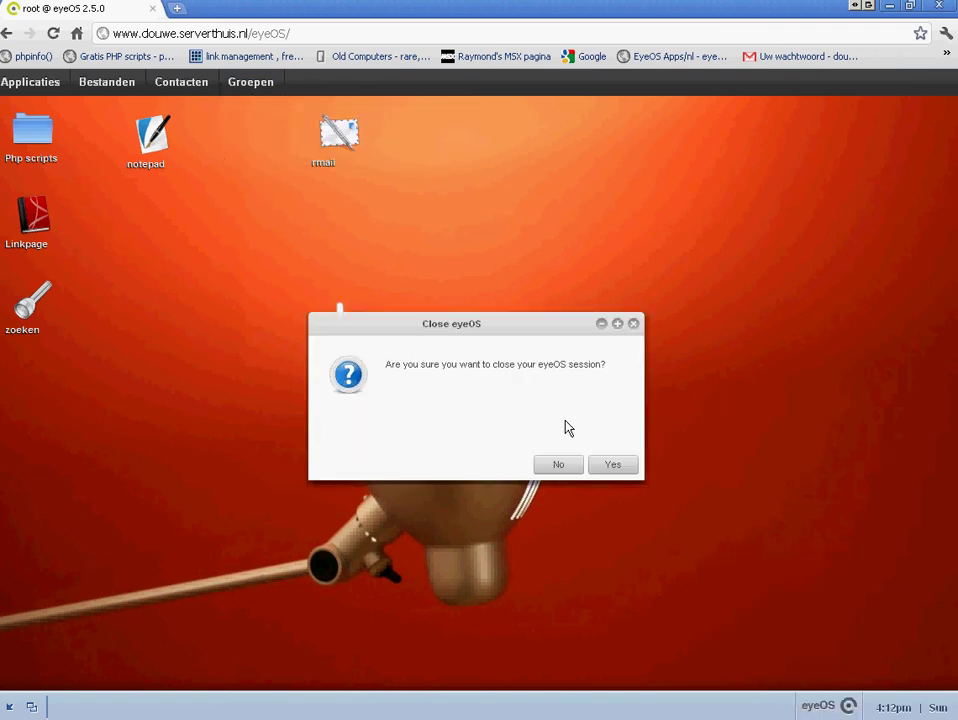
pyautogui.click(606, 465)
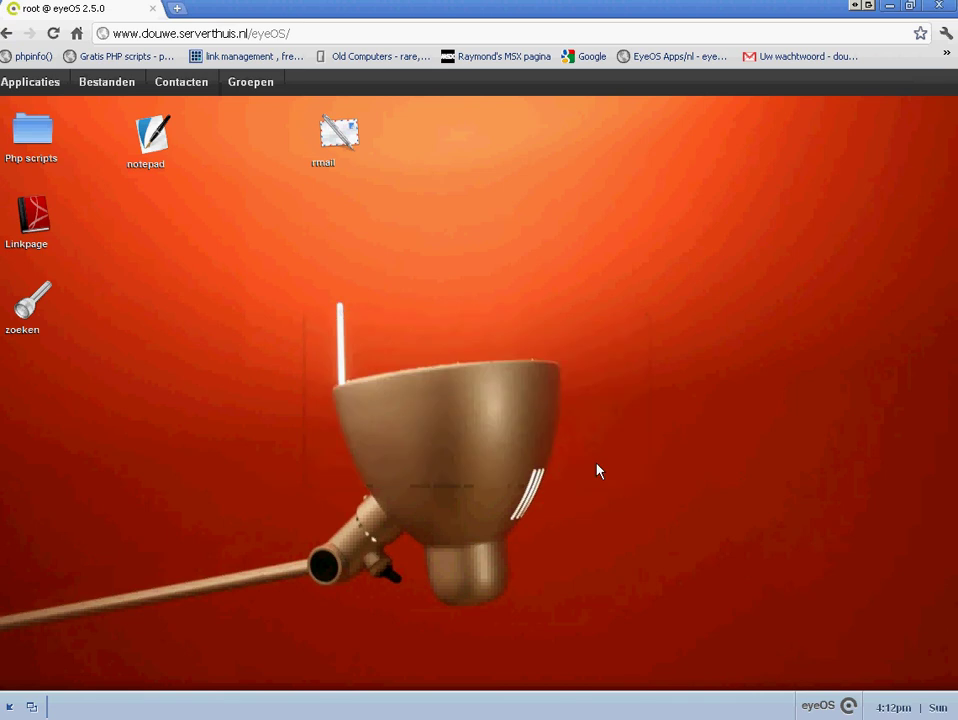
pyautogui.click(297, 35)
pyautogui.click(303, 35)
pyautogui.press('BackSpace')
pyautogui.press('BackSpace')
pyautogui.press('BackSpace')
pyautogui.press('BackSpace')
pyautogui.press('BackSpace')
pyautogui.press('BackSpace')
pyautogui.press('BackSpace')
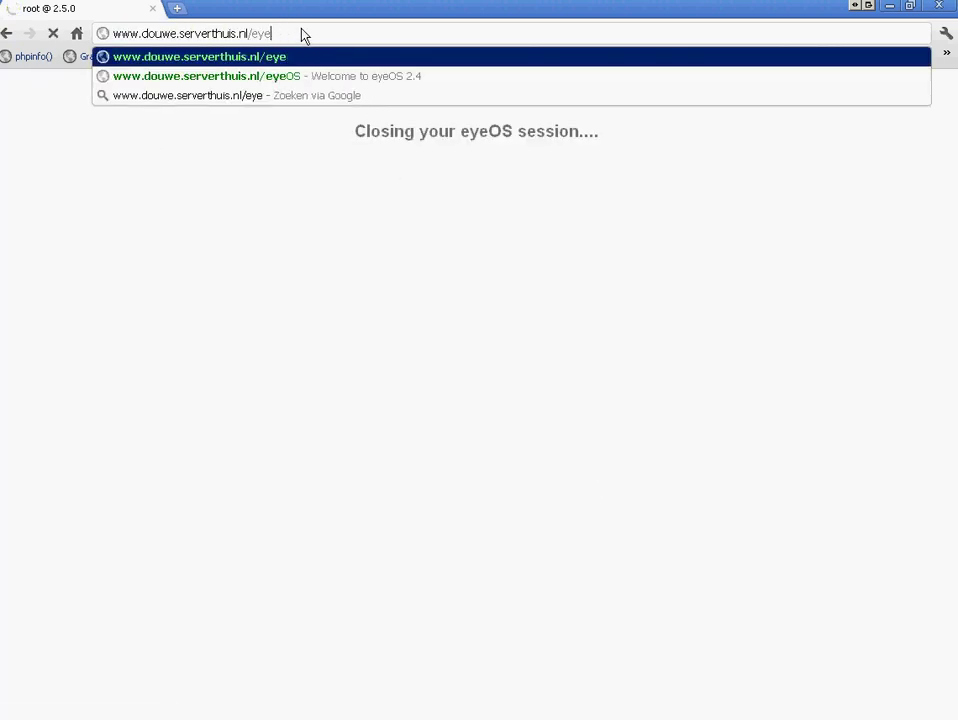
pyautogui.press('Return')
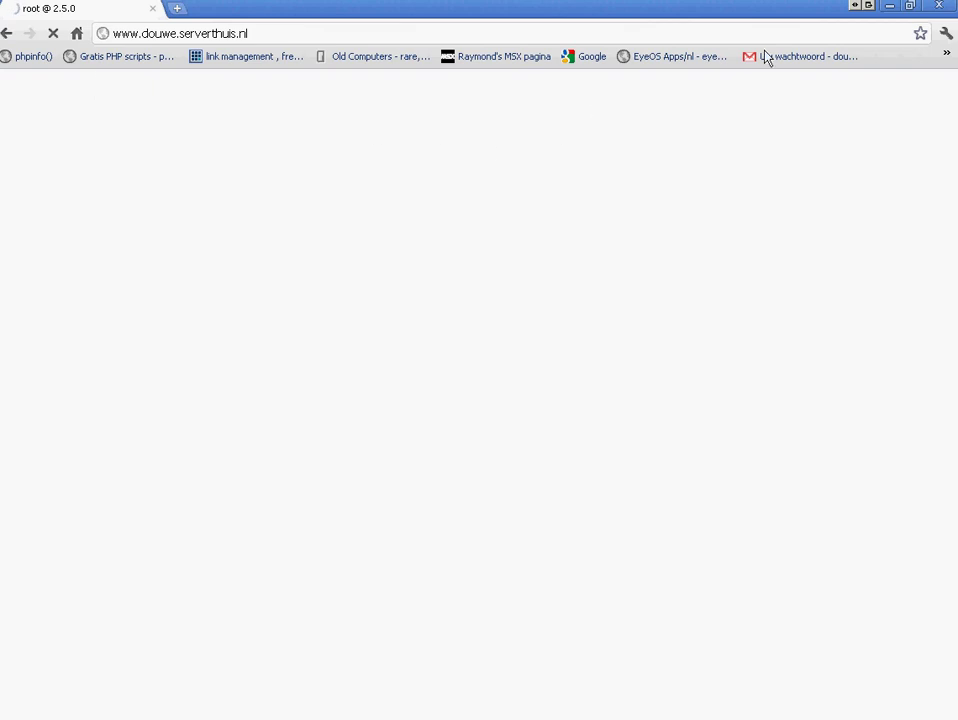
pyautogui.click(946, 7)
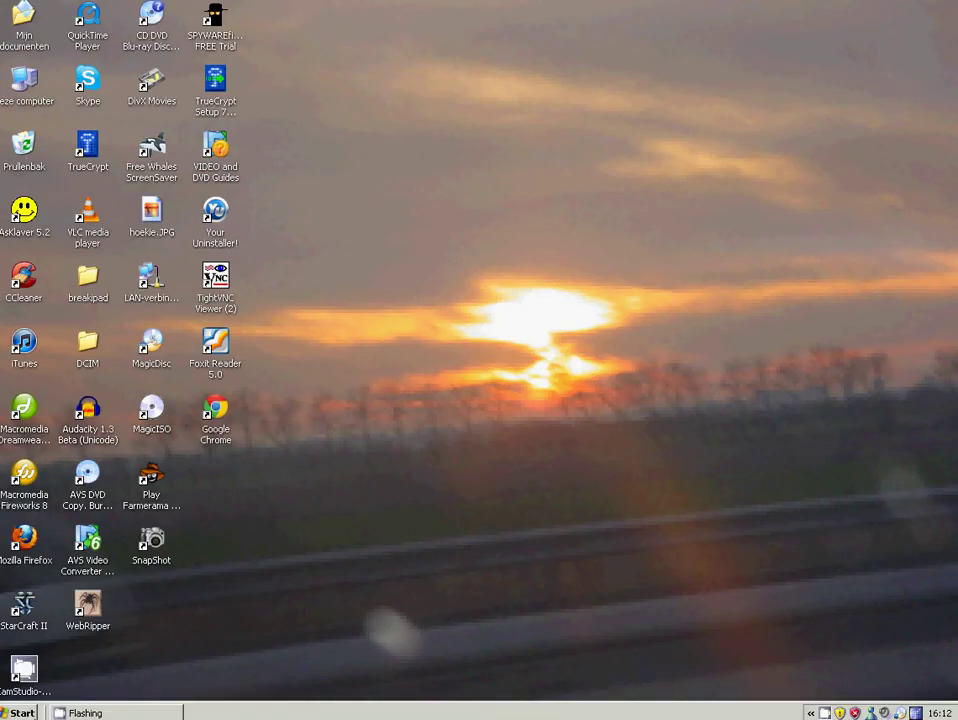
# Step: Connect TightVNC Viewer to server 192.168.178.25 with the VNC password and unlock the remote desktop with the account password
pyautogui.click(28, 713)
pyautogui.click(52, 467)
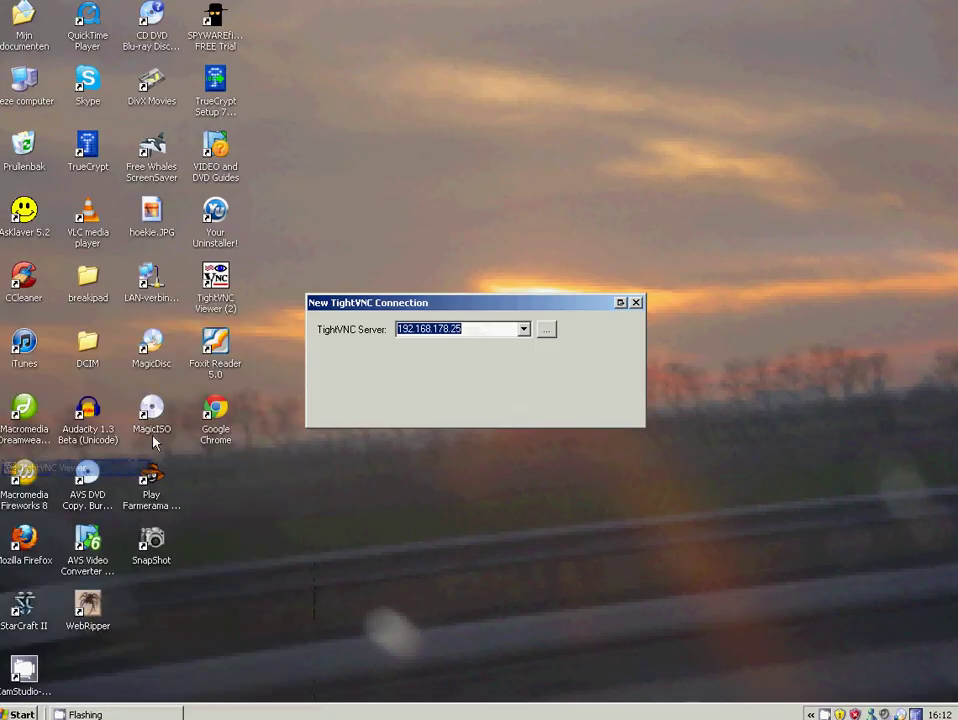
pyautogui.click(586, 333)
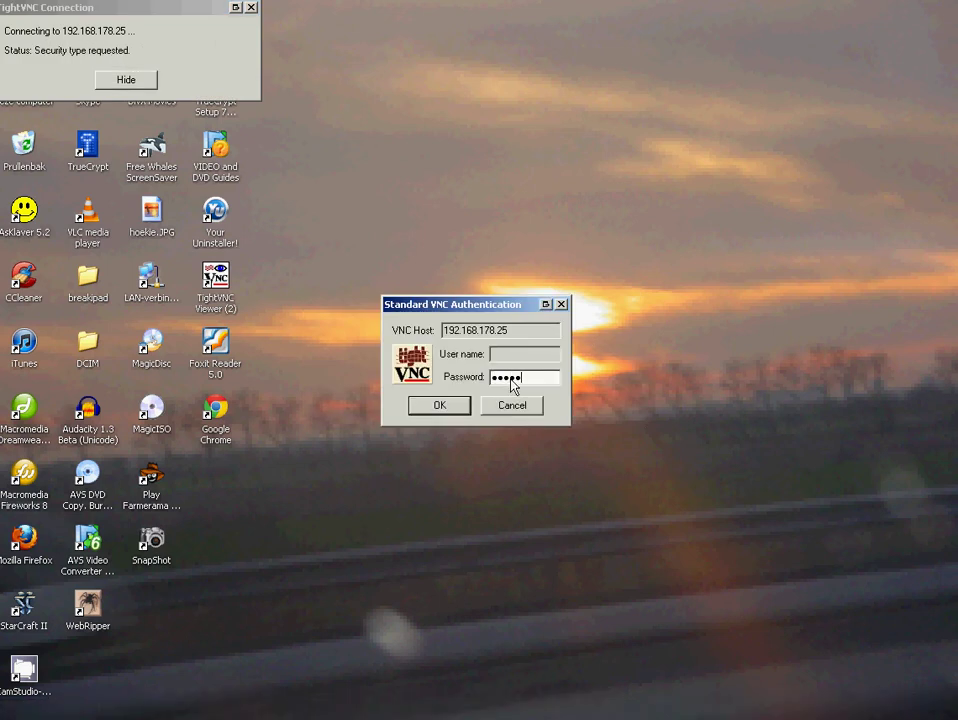
pyautogui.click(442, 410)
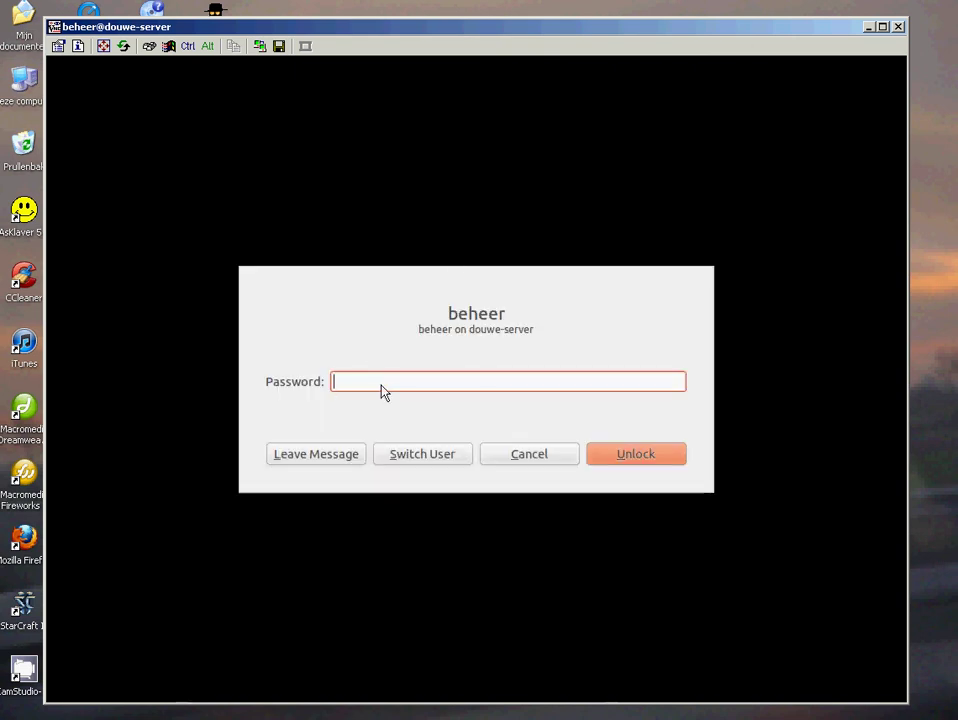
pyautogui.write('••••')
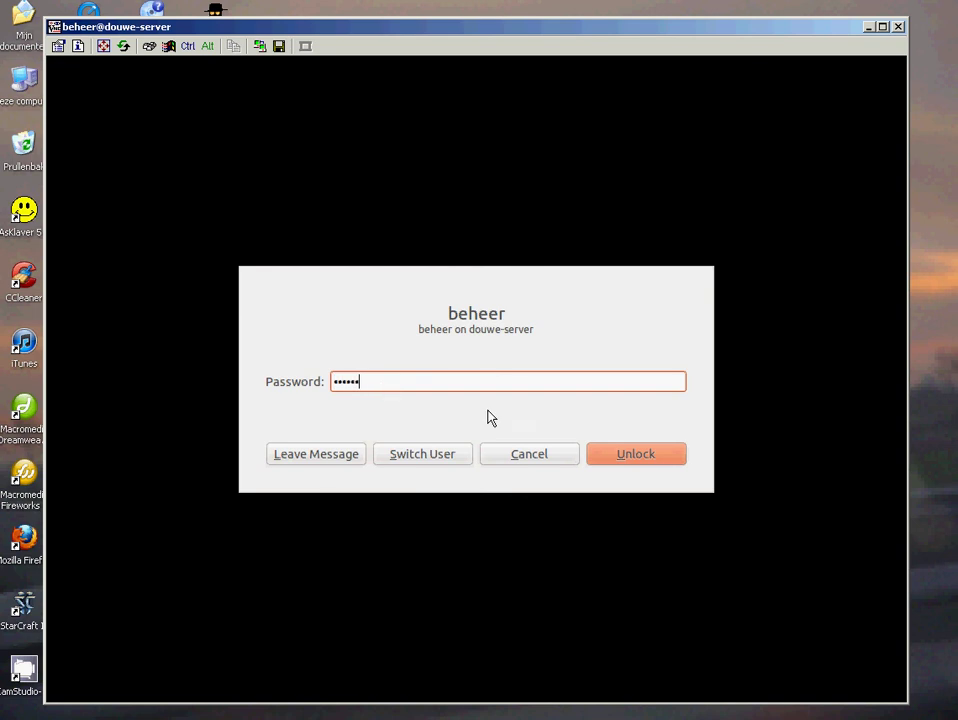
pyautogui.click(646, 462)
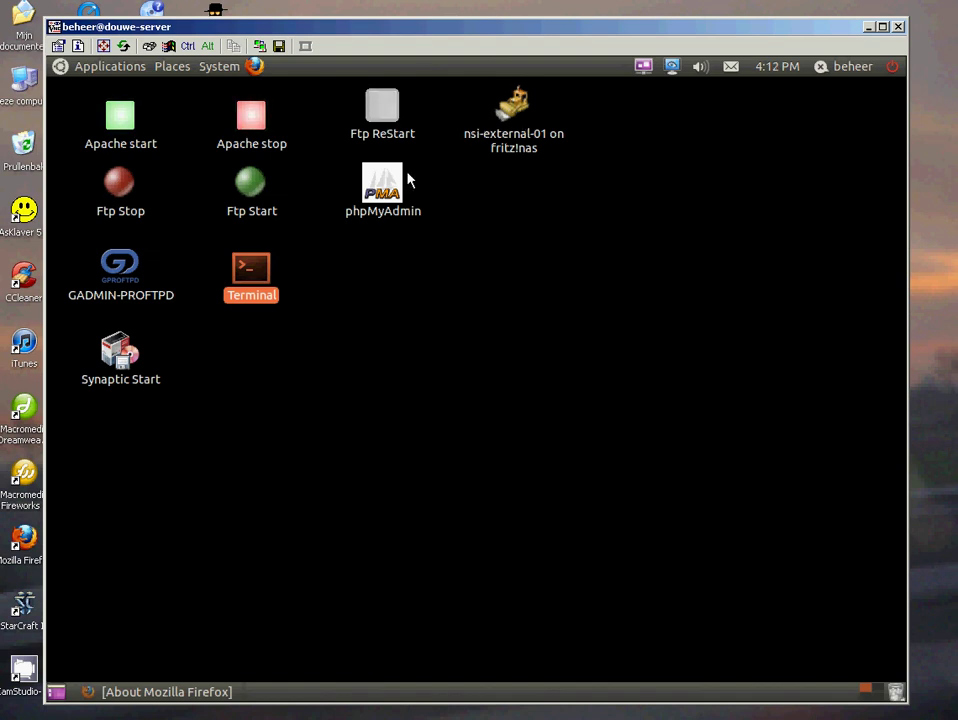
# Step: Start GADMIN-PROFTPD on the remote desktop with the administrator password and maximize its window
pyautogui.click(123, 280)
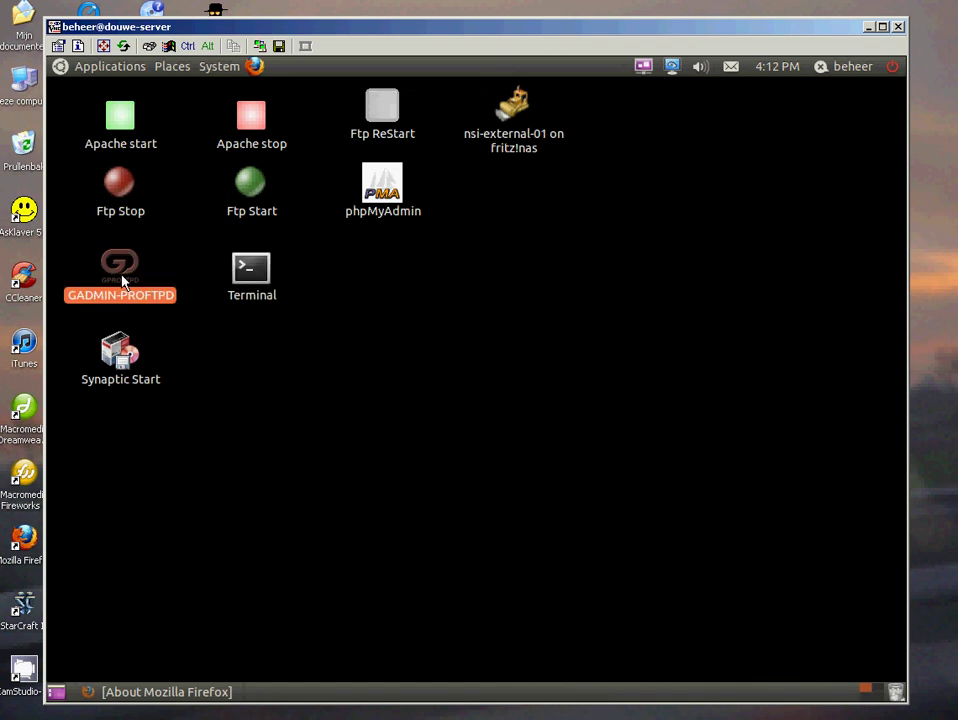
pyautogui.doubleClick(123, 280)
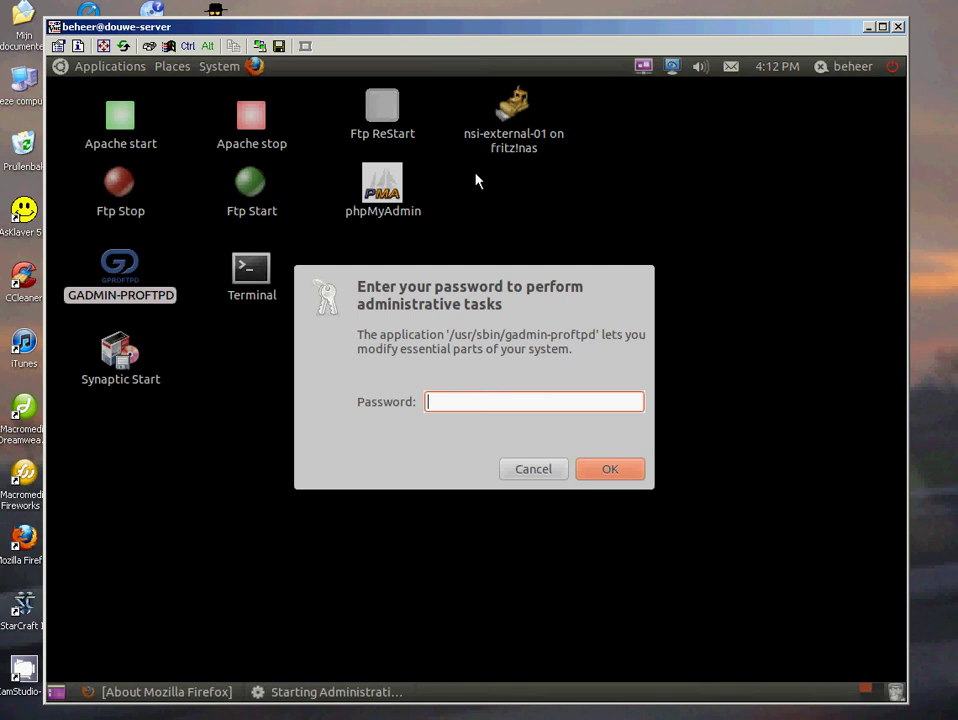
pyautogui.write('******')
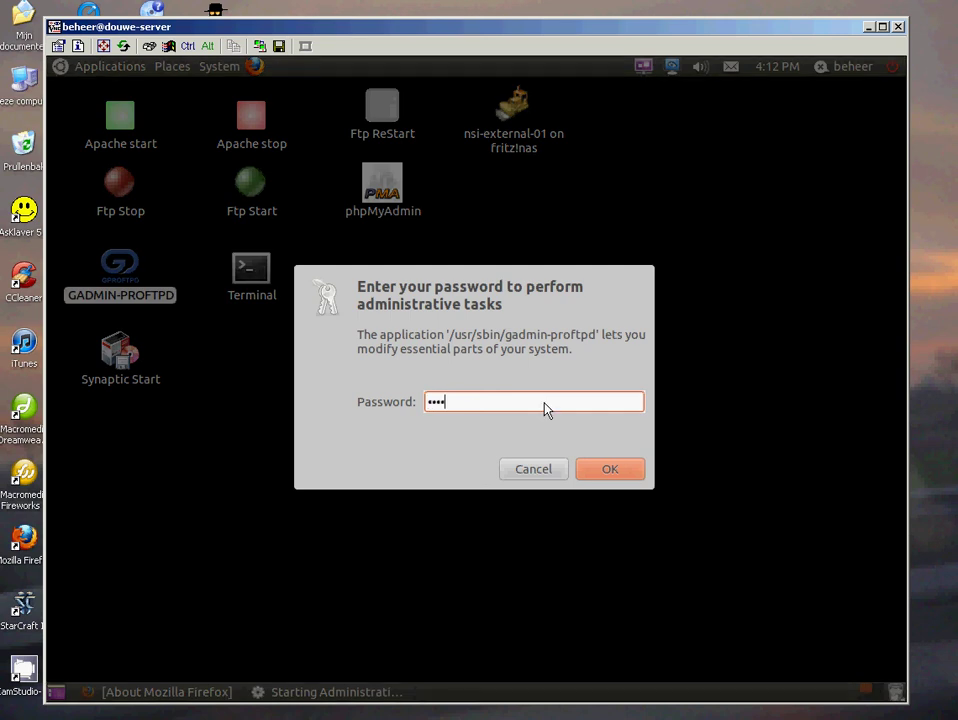
pyautogui.click(619, 467)
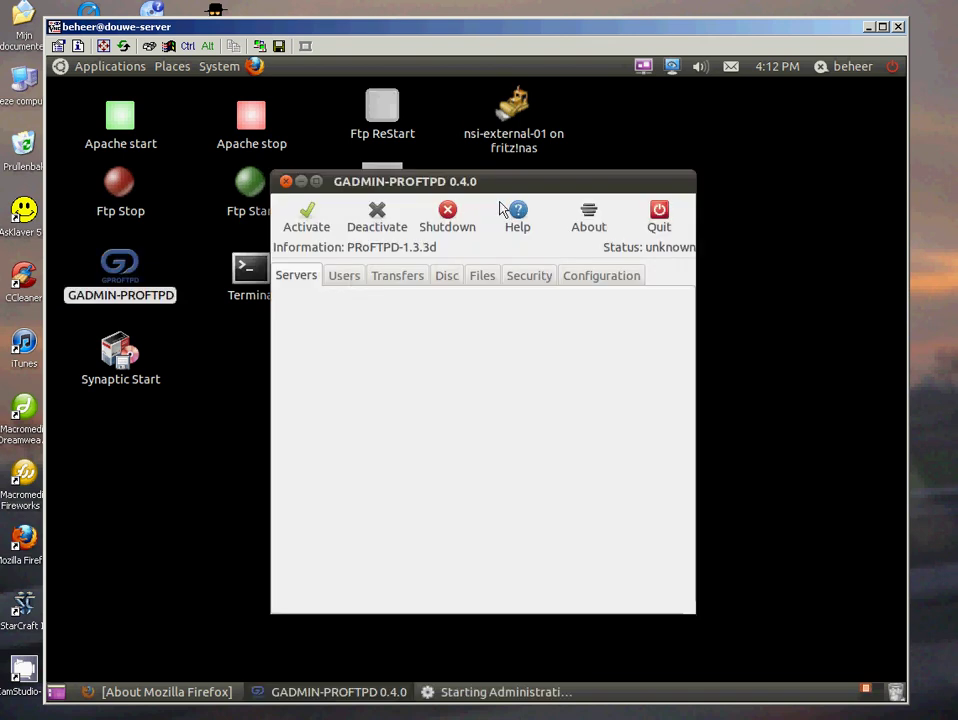
pyautogui.doubleClick(612, 191)
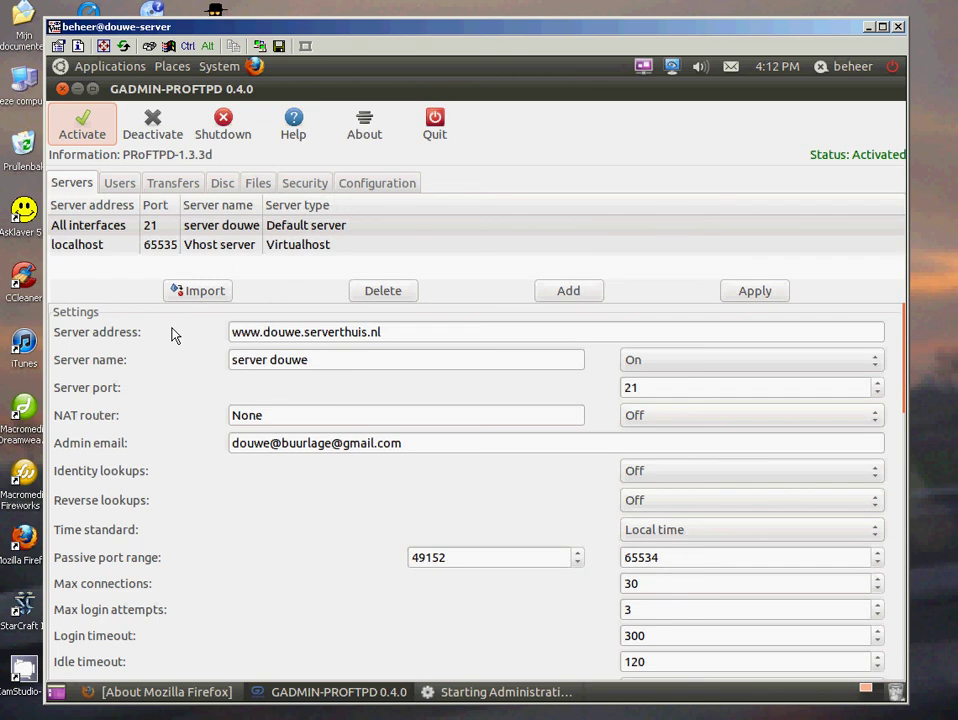
# Step: Look through the FTP server settings, the user accounts and the transfers overview in GADMIN-PROFTPD
pyautogui.scroll(-2, 450, 330)
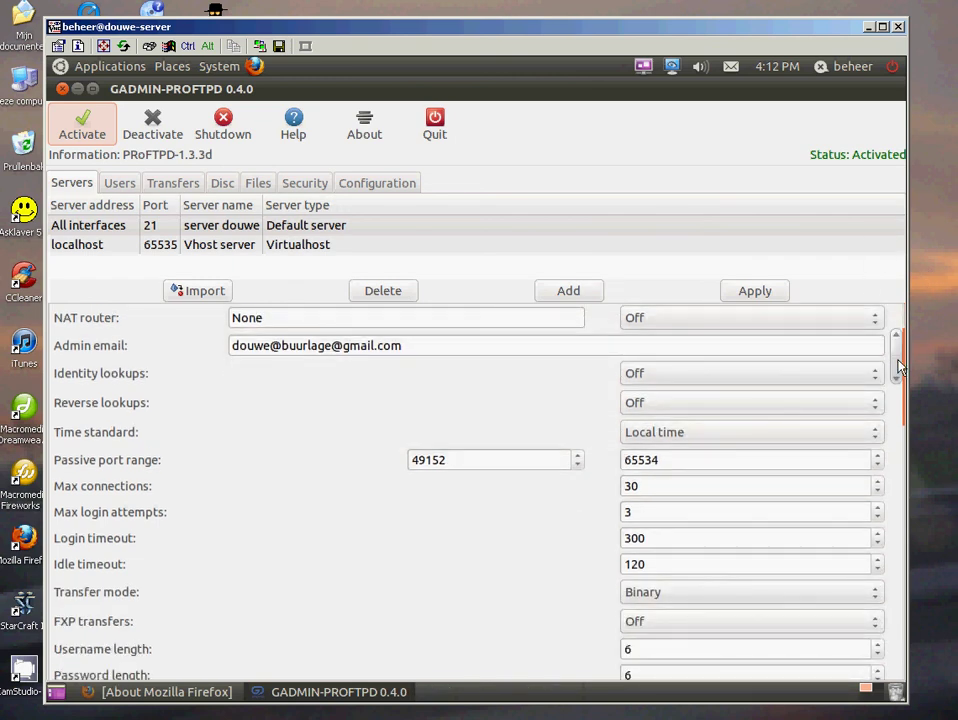
pyautogui.scroll(-10, 898, 449)
pyautogui.scroll(12, 898, 322)
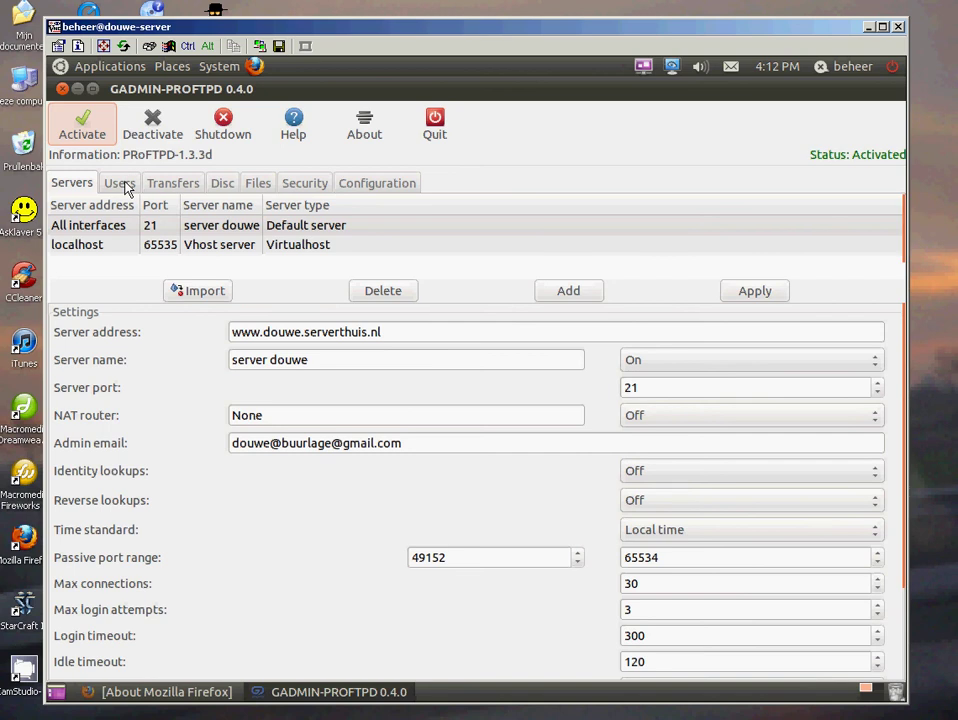
pyautogui.click(120, 183)
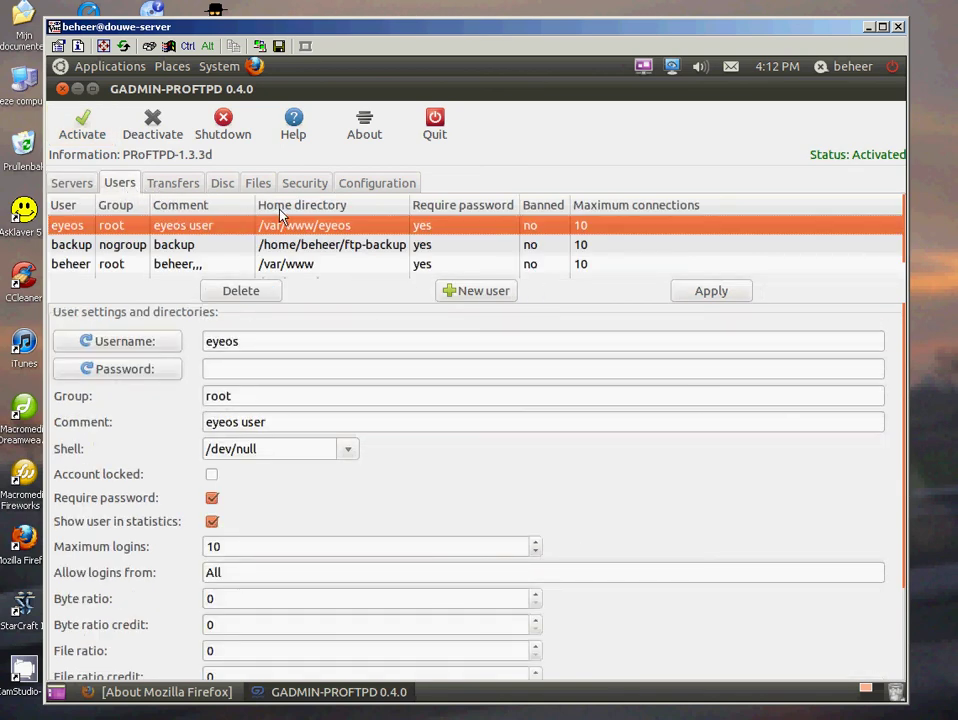
pyautogui.click(162, 186)
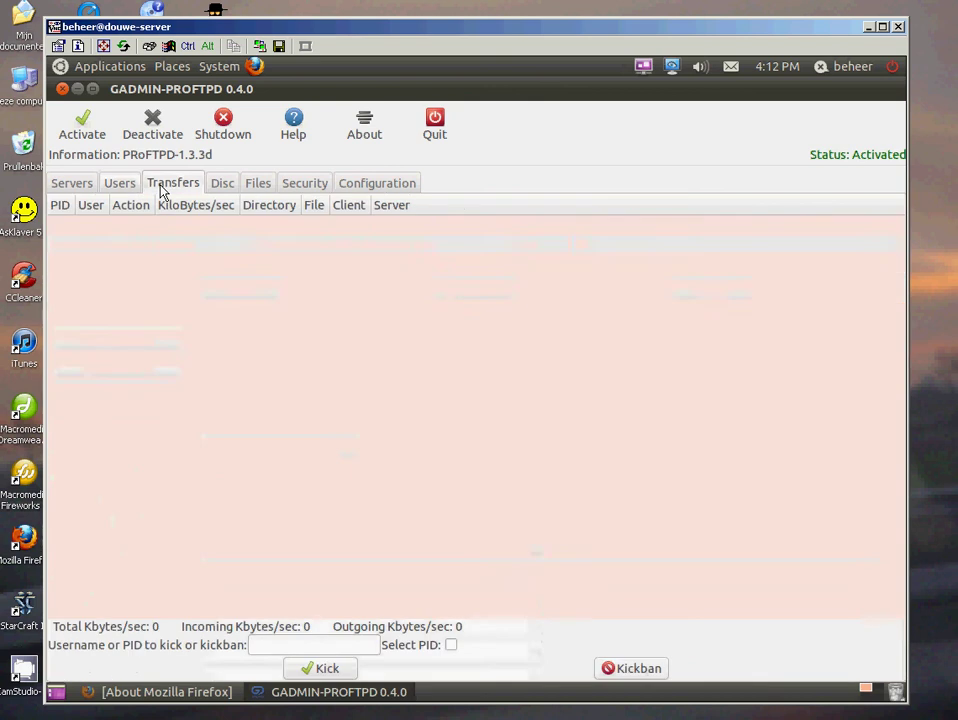
# Step: Review the disc usage of the mounted file systems in GADMIN-PROFTPD and close the program
pyautogui.click(224, 188)
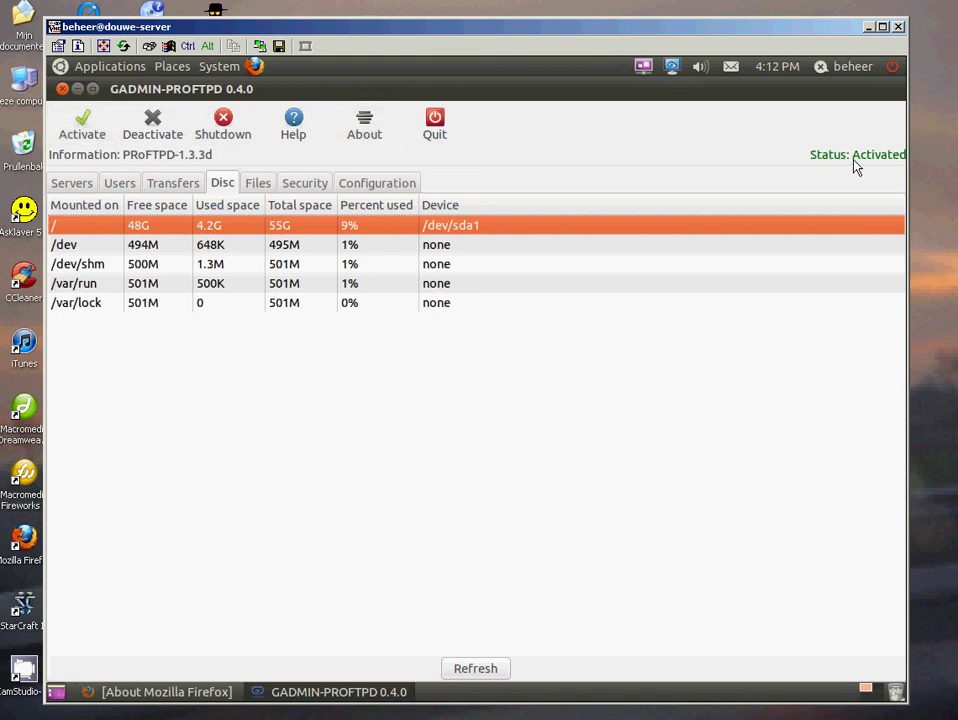
pyautogui.click(63, 90)
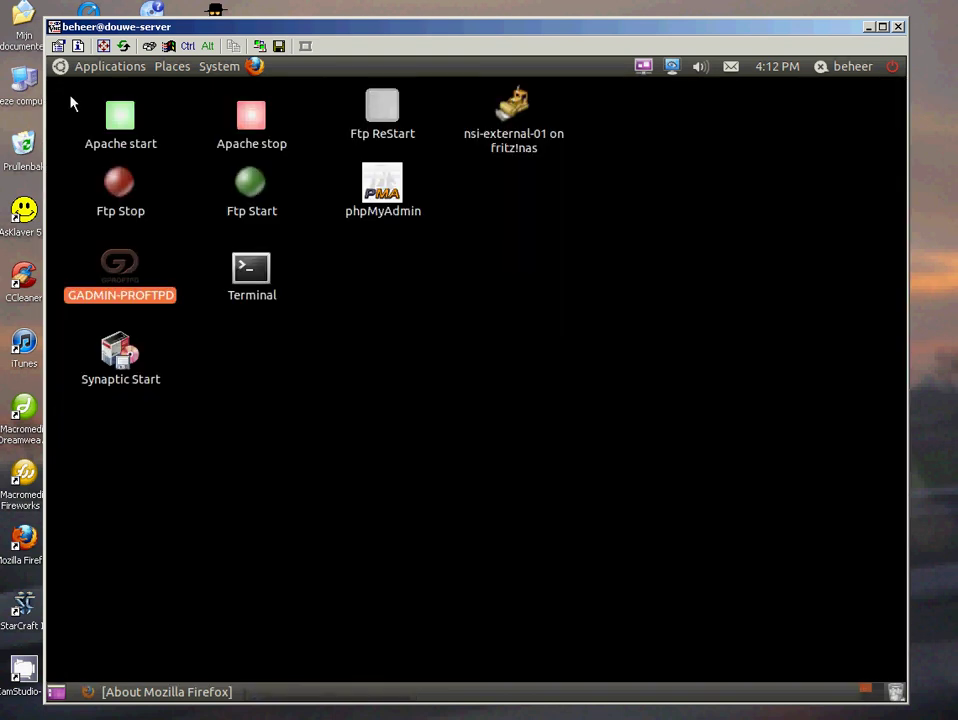
# Step: Open a terminal on the remote desktop and run sudo apt-get update, authenticating with the account password
pyautogui.click(133, 355)
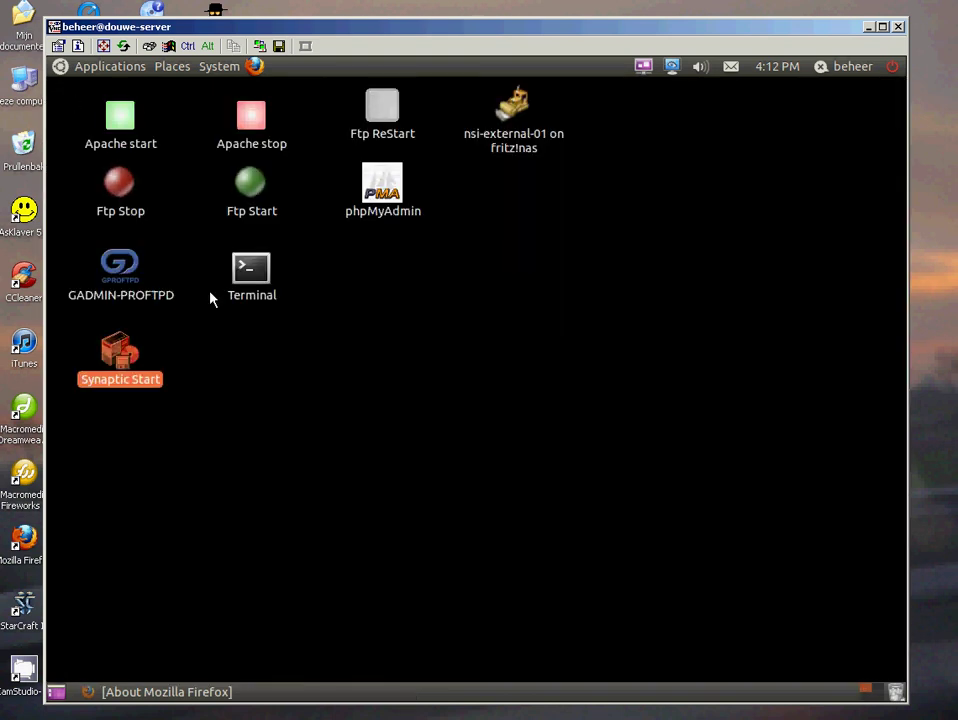
pyautogui.doubleClick(268, 291)
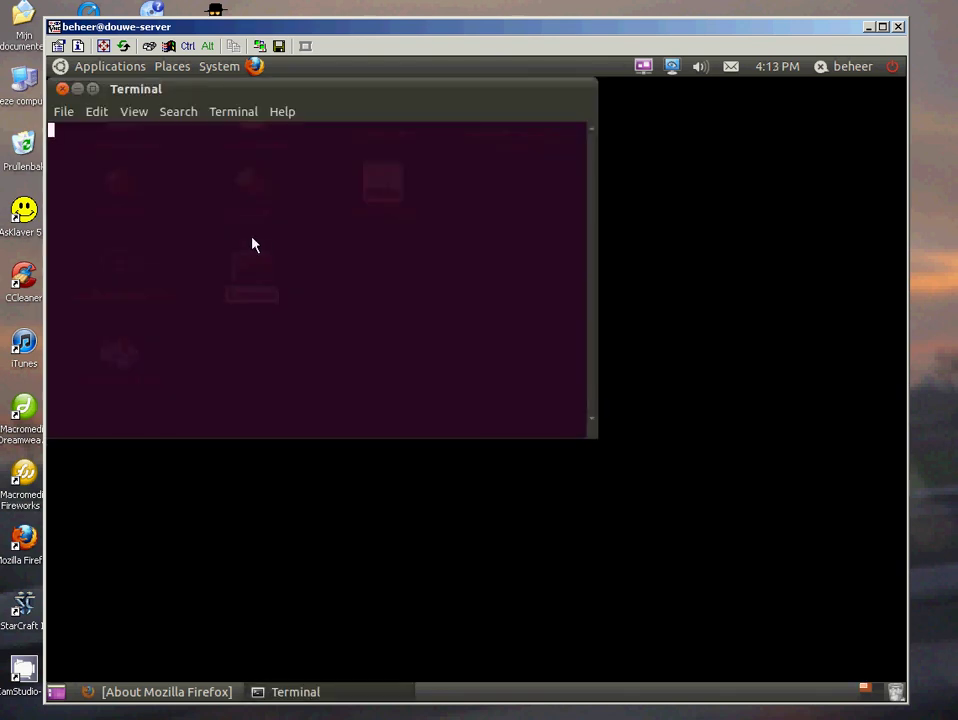
pyautogui.write('sud')
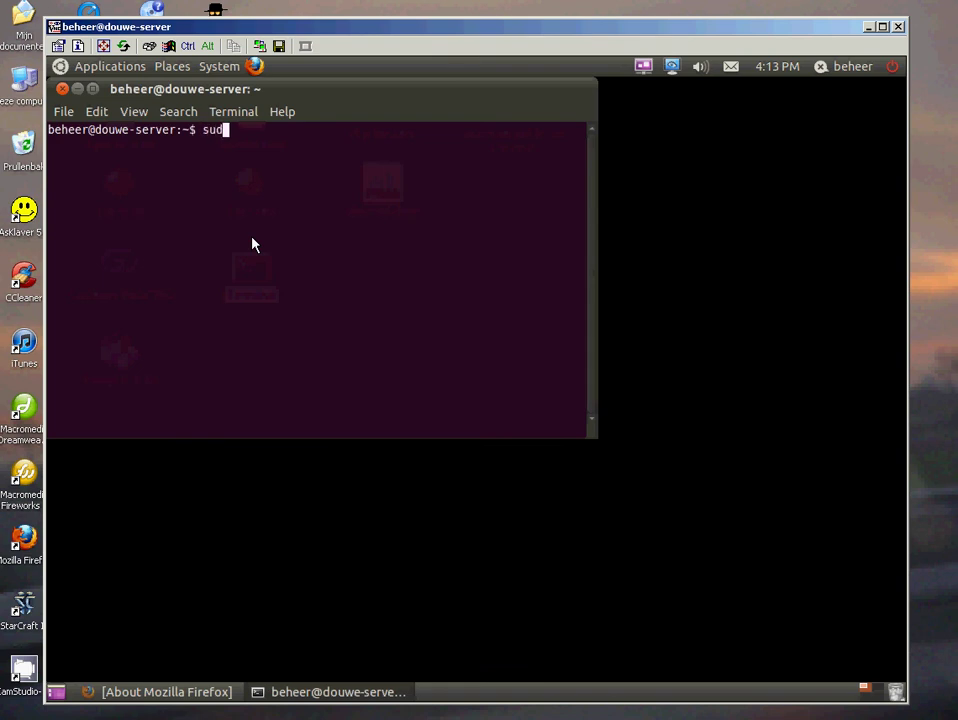
pyautogui.write('o apt-get update')
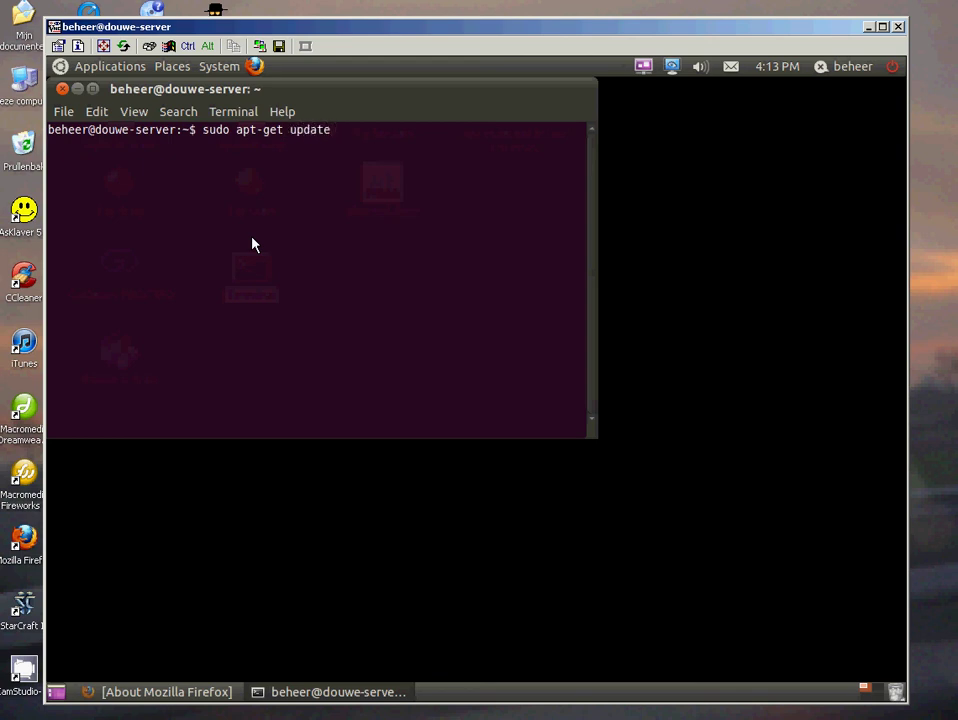
pyautogui.press('Return')
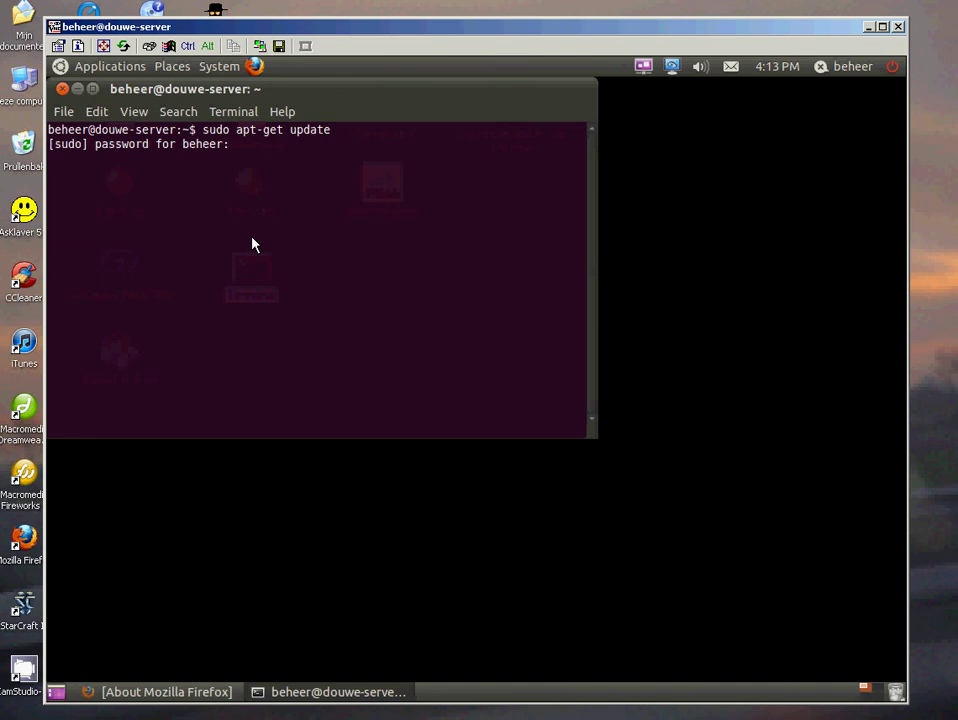
pyautogui.press('Return')
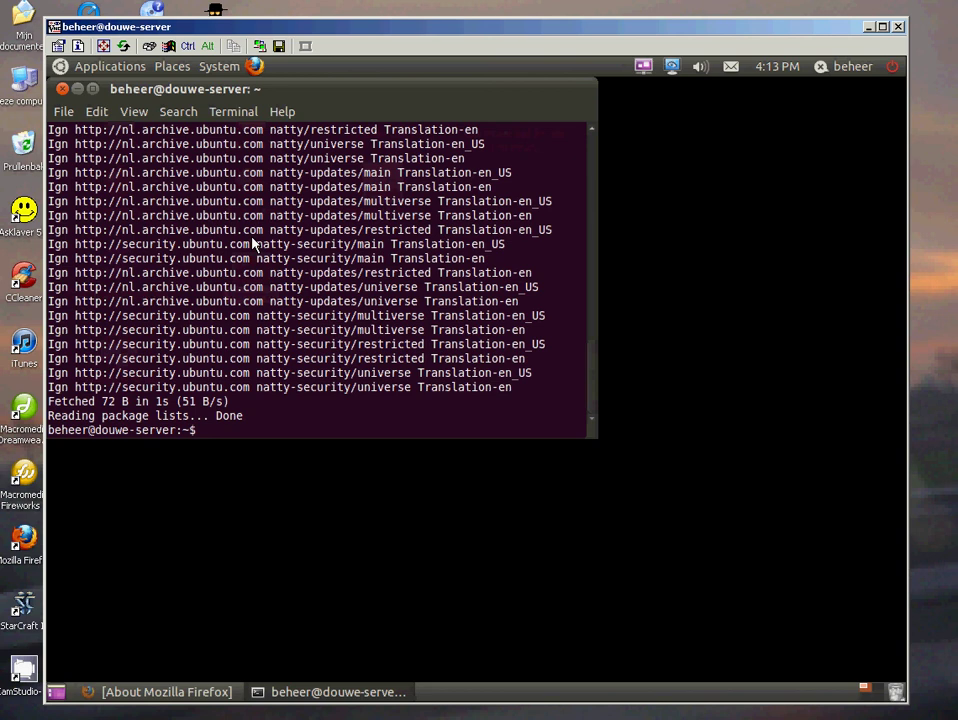
# Step: Enter the remarks "hmmnnn okay up to date dus" and ":-)" at the terminal prompt
pyautogui.write('hmmnnn okay up to ')
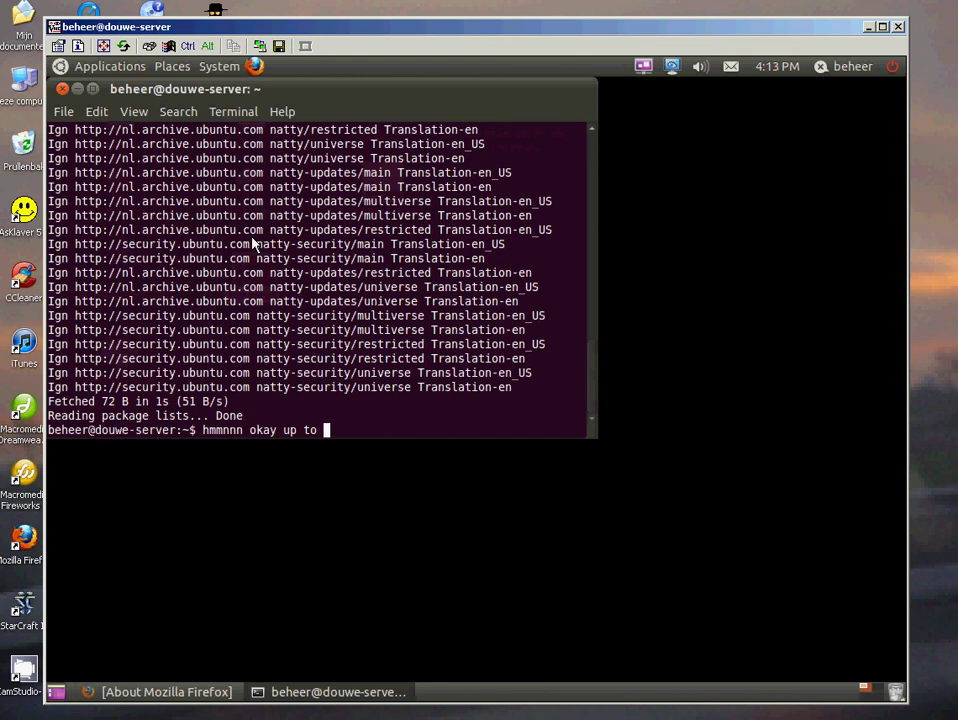
pyautogui.write('date dus')
pyautogui.press('Return')
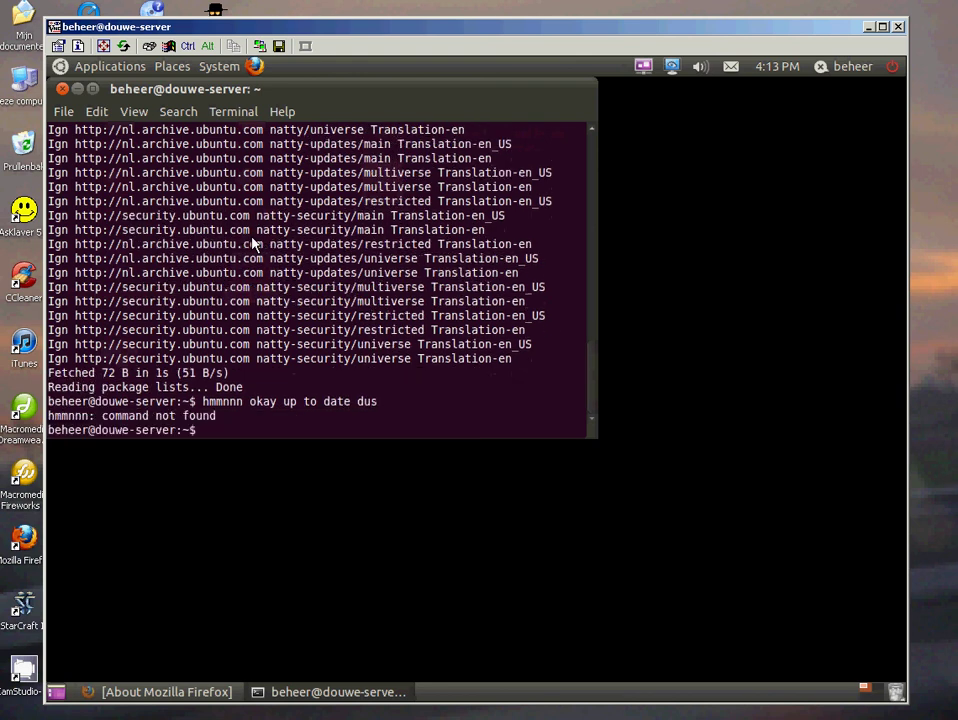
pyautogui.write(':-)')
pyautogui.press('Return')
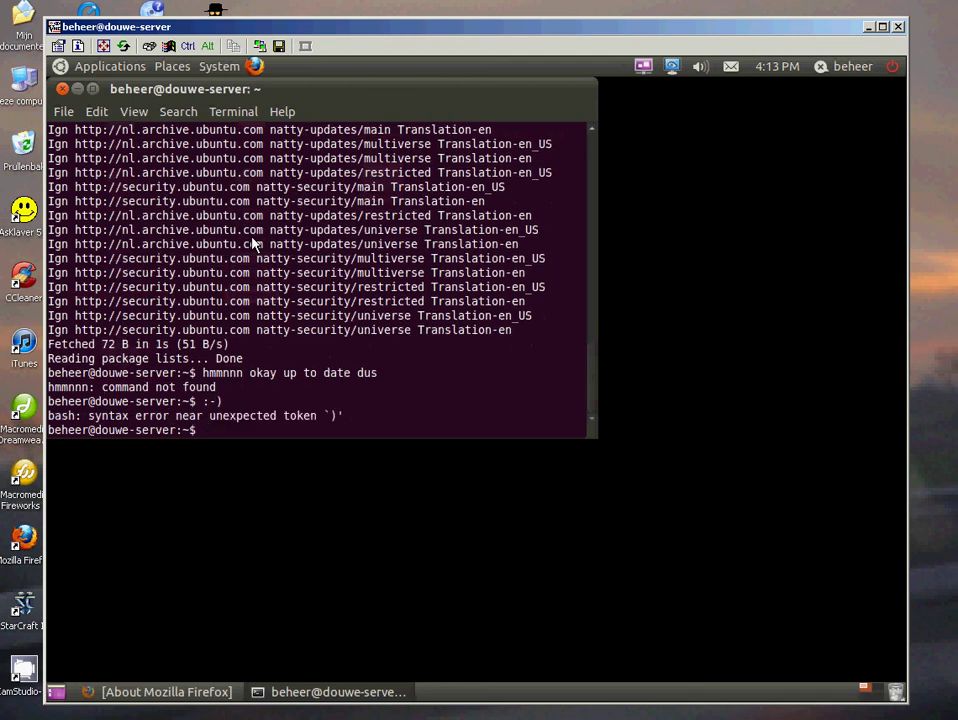
# Step: Launch Synaptic Package Manager from the terminal with sudo synaptic
pyautogui.write('sudo synaptic')
pyautogui.press('Return')
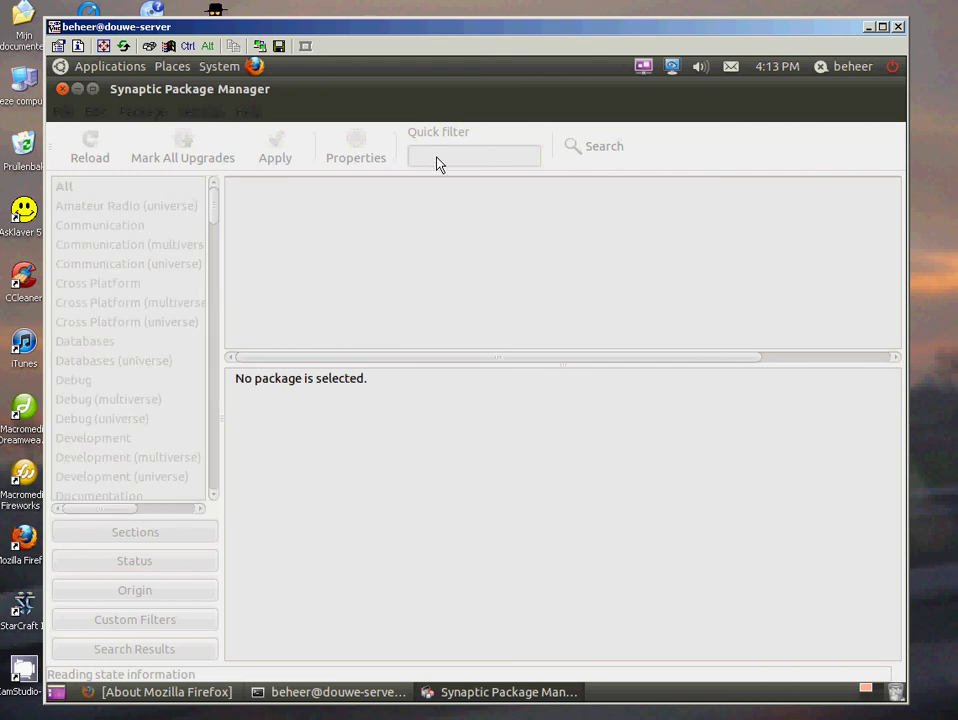
# Step: Filter the package list for mysql and bring up the available actions for the mysql-server package
pyautogui.scroll(-1, 207, 245)
pyautogui.scroll(-15, 207, 245)
pyautogui.moveTo(205, 318); pyautogui.dragTo(211, 185)
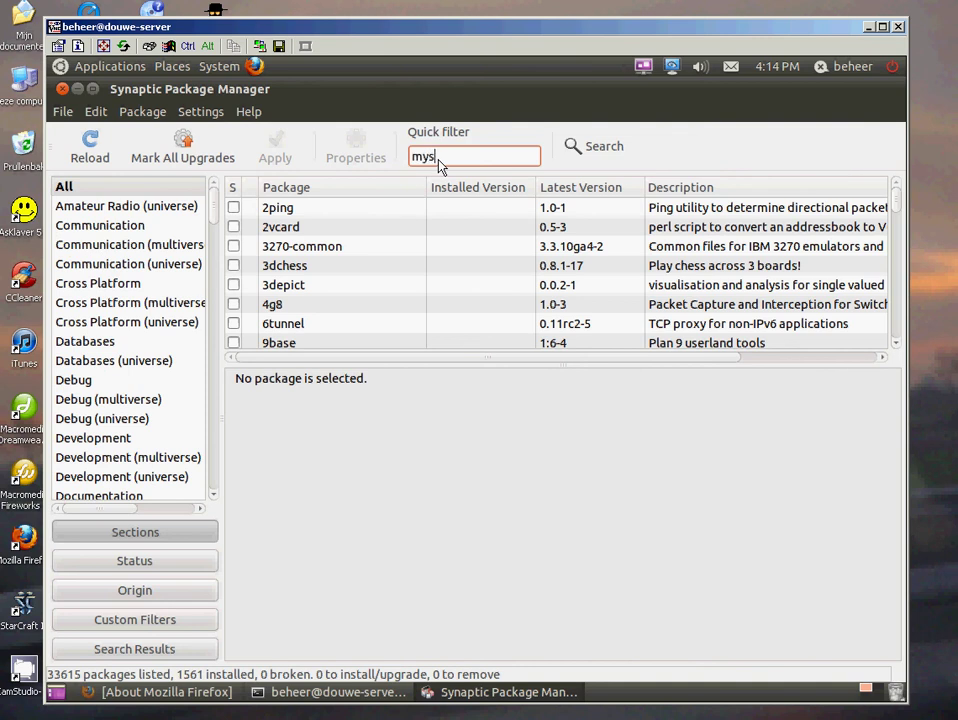
pyautogui.write('ql')
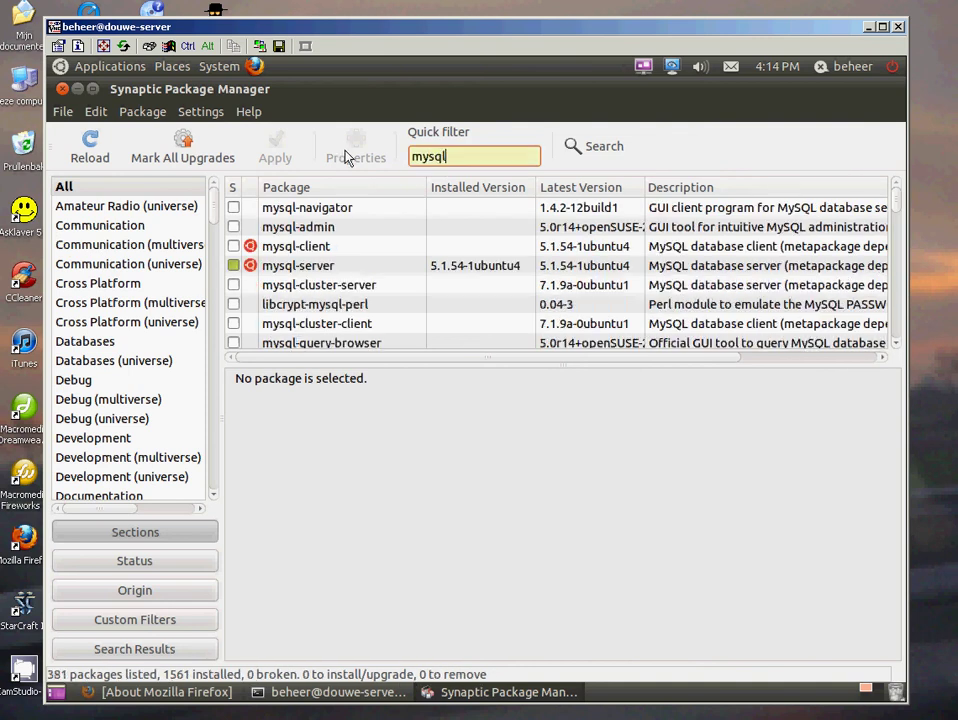
pyautogui.rightClick(263, 272)
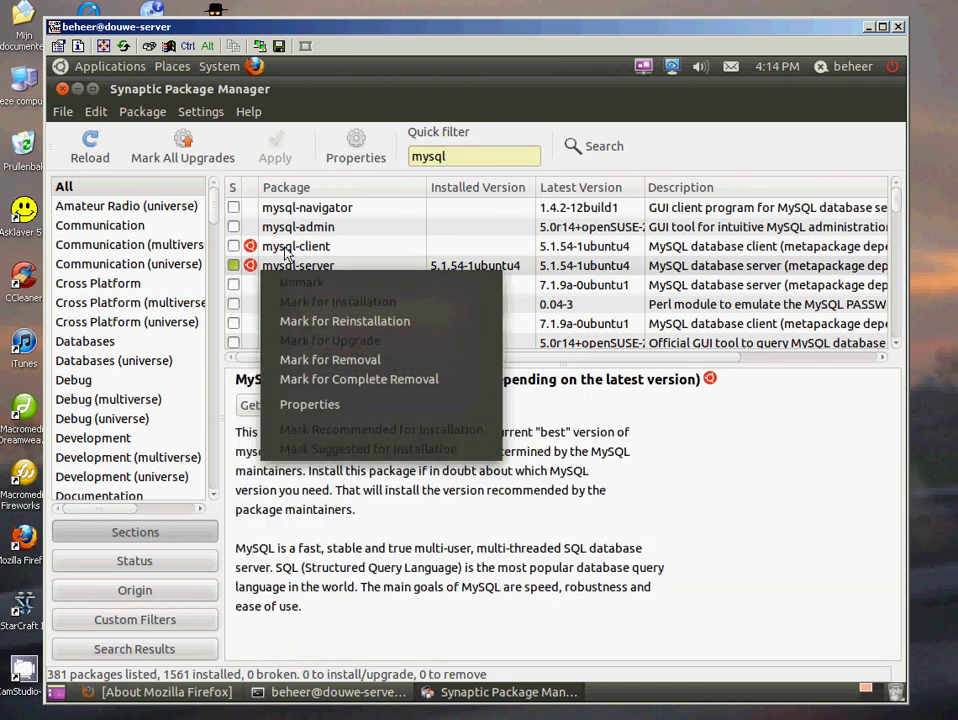
# Step: Replace the package filter with apache2 and bring up the available actions for the apache2 package
pyautogui.click(466, 159)
pyautogui.press('BackSpace')
pyautogui.press('BackSpace')
pyautogui.press('BackSpace')
pyautogui.press('BackSpace')
pyautogui.press('BackSpace')
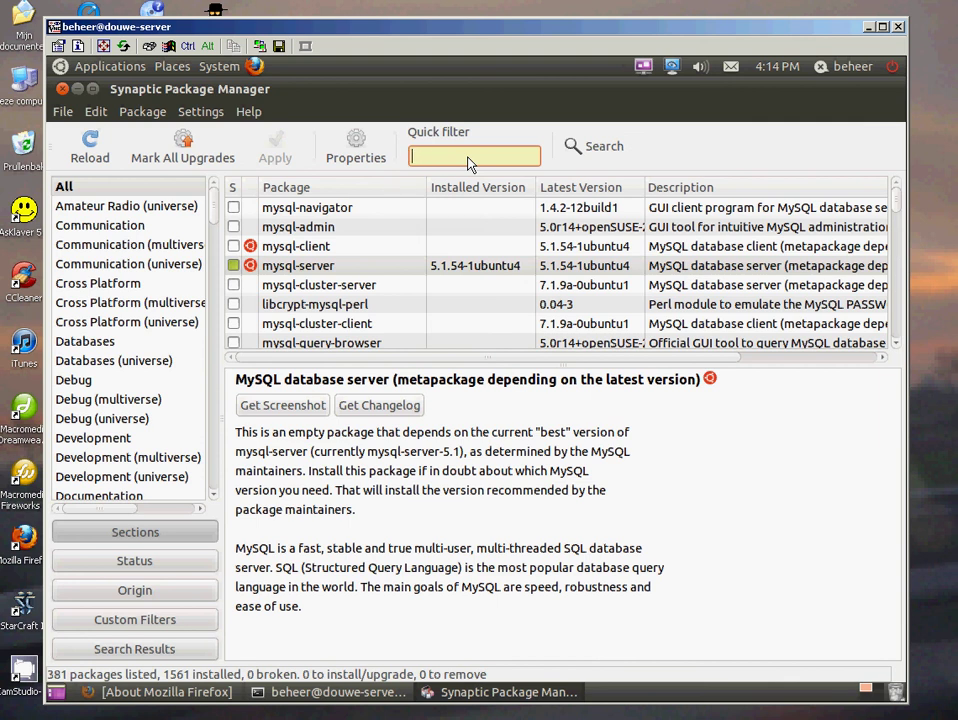
pyautogui.write('apache')
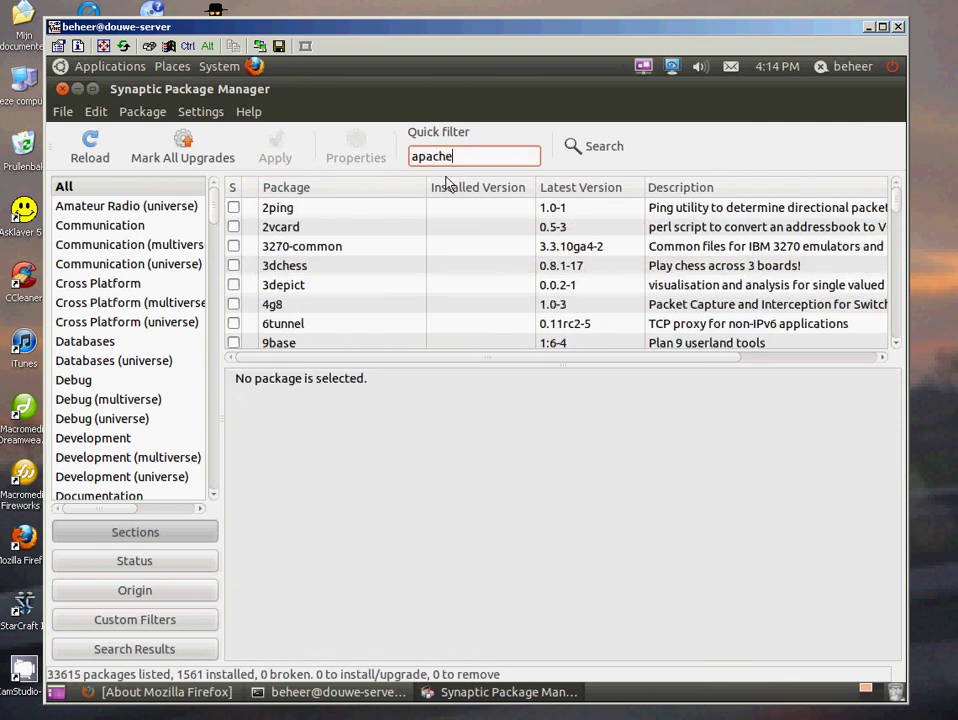
pyautogui.click(597, 155)
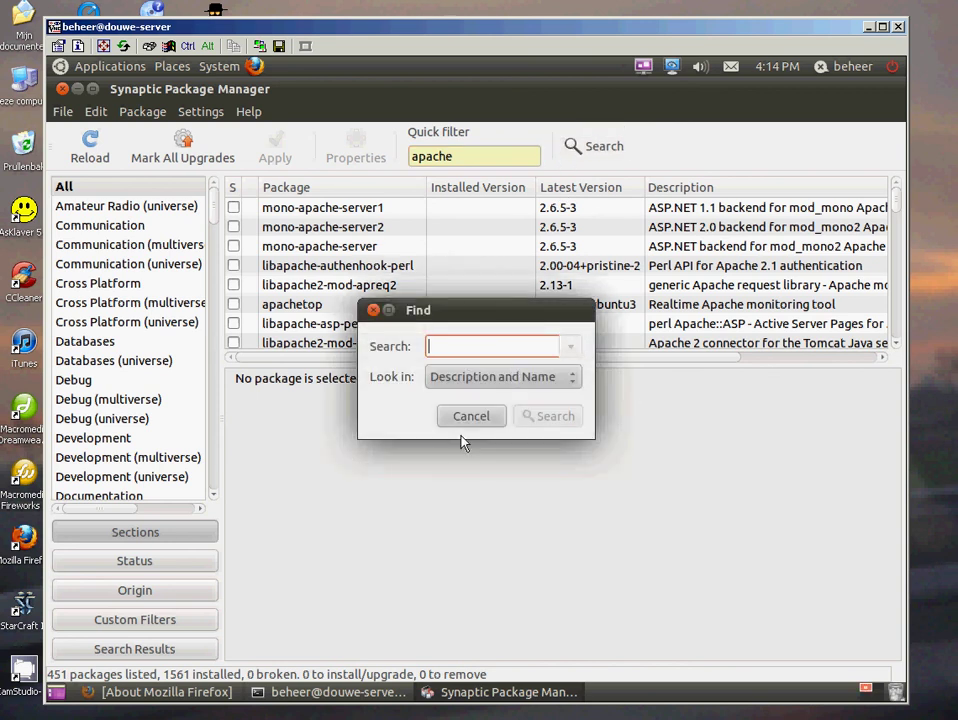
pyautogui.click(484, 424)
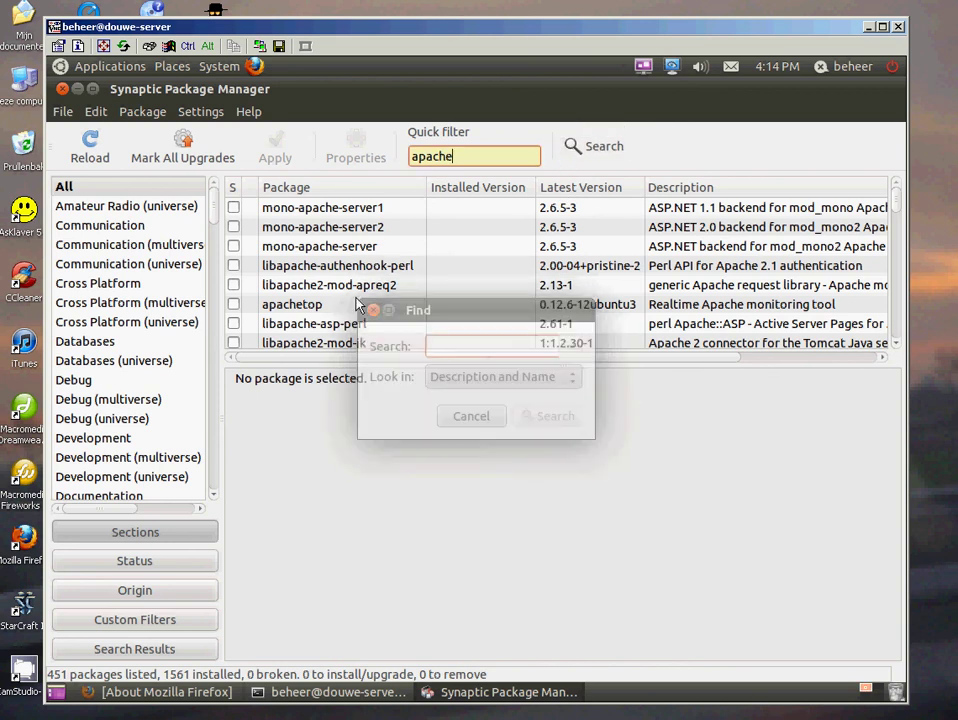
pyautogui.write('2')
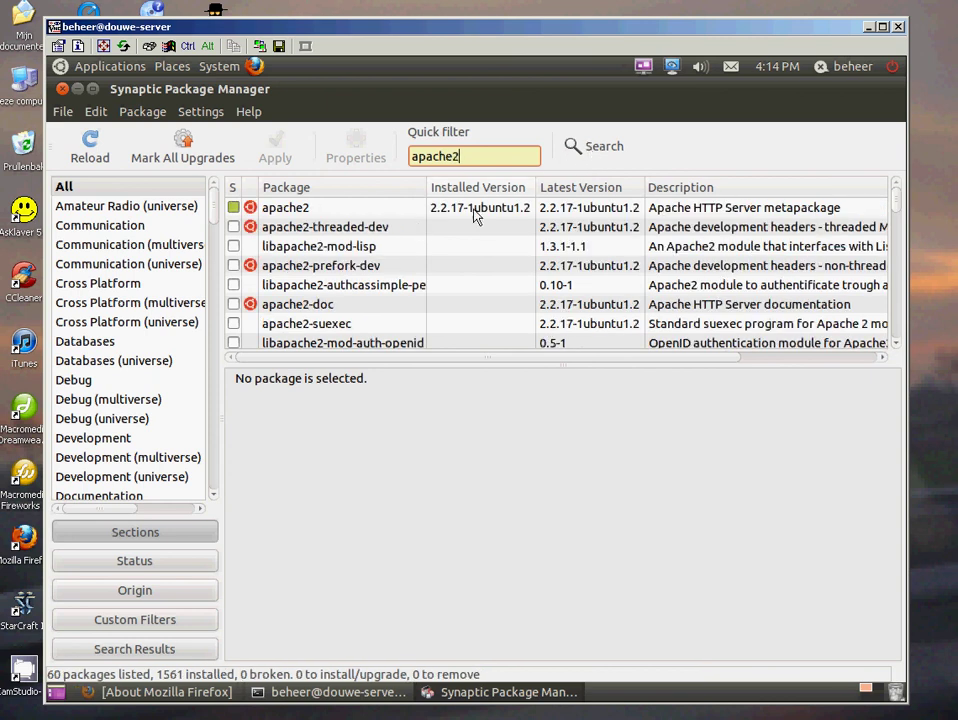
pyautogui.rightClick(298, 215)
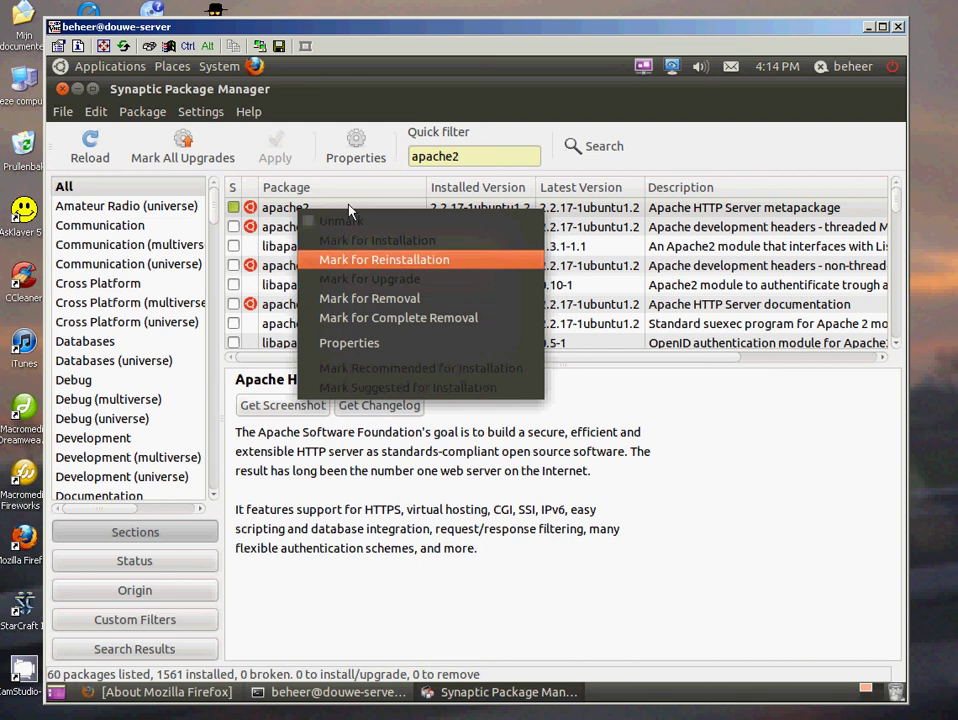
# Step: Replace the package filter with phpmyadmin and examine the phpmyadmin package's available actions and description
pyautogui.click(490, 168)
pyautogui.press('BackSpace')
pyautogui.press('BackSpace')
pyautogui.press('BackSpace')
pyautogui.press('BackSpace')
pyautogui.press('BackSpace')
pyautogui.press('BackSpace')
pyautogui.press('BackSpace')
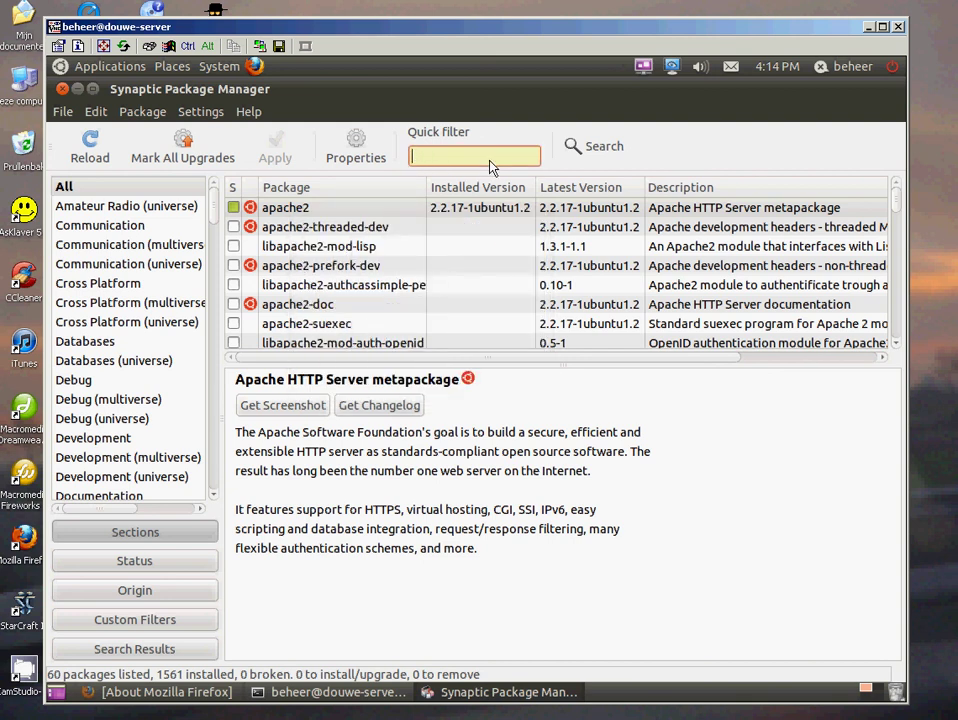
pyautogui.write('php')
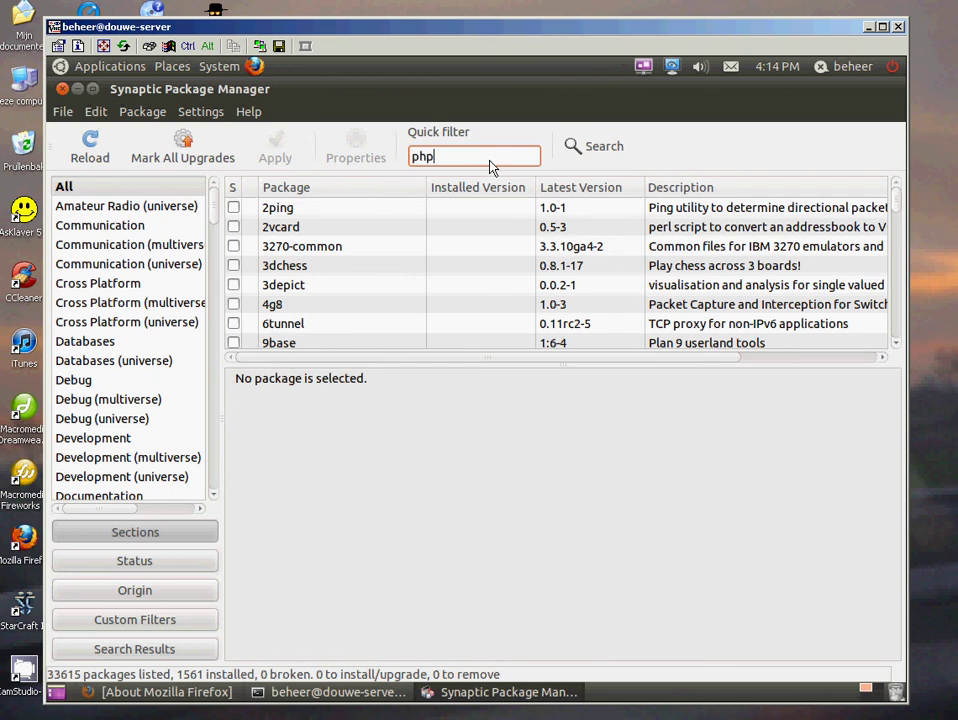
pyautogui.write('myadmo')
pyautogui.press('BackSpace')
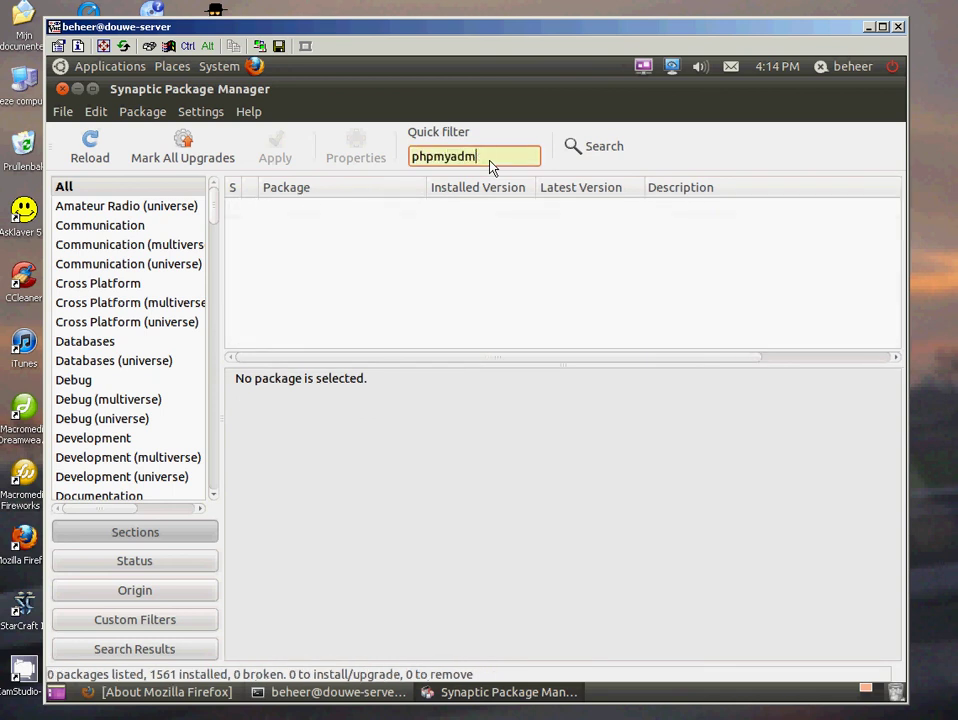
pyautogui.write('in')
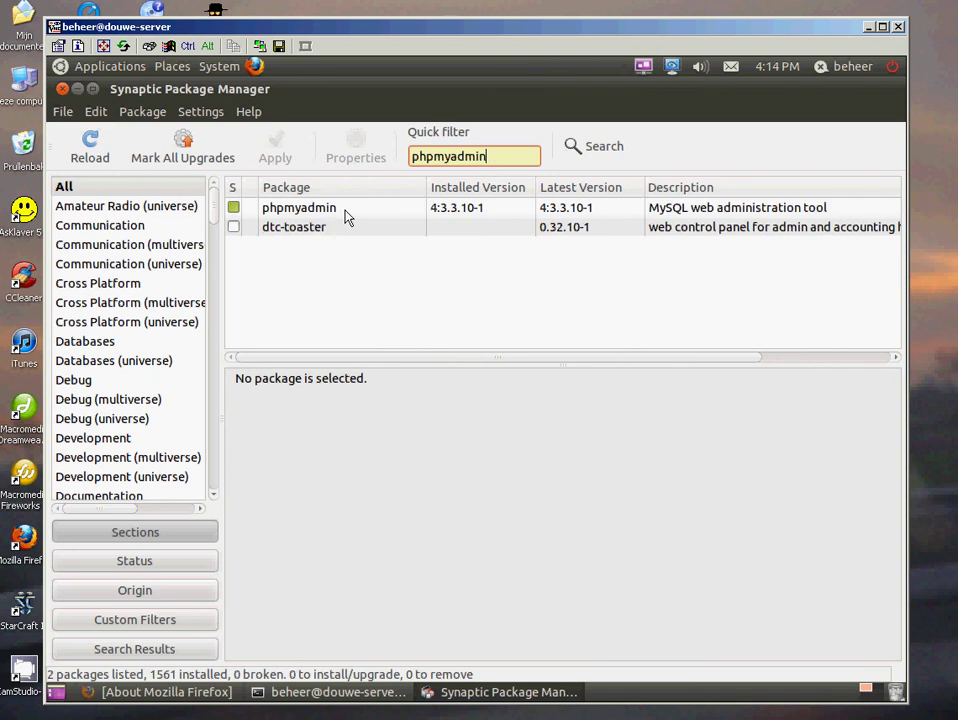
pyautogui.rightClick(314, 214)
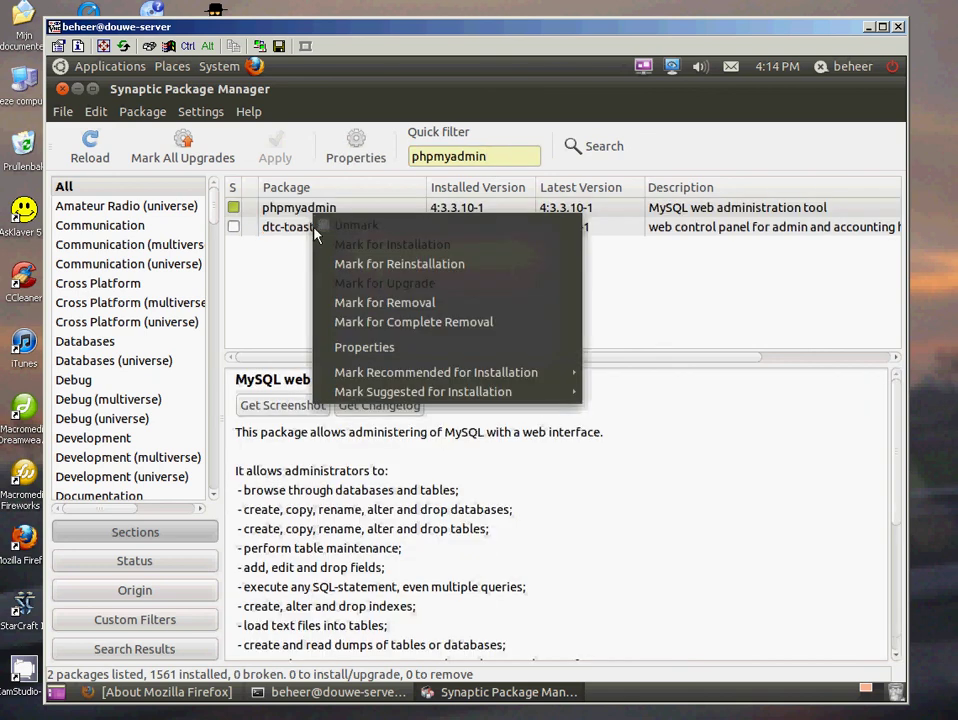
pyautogui.click(329, 492)
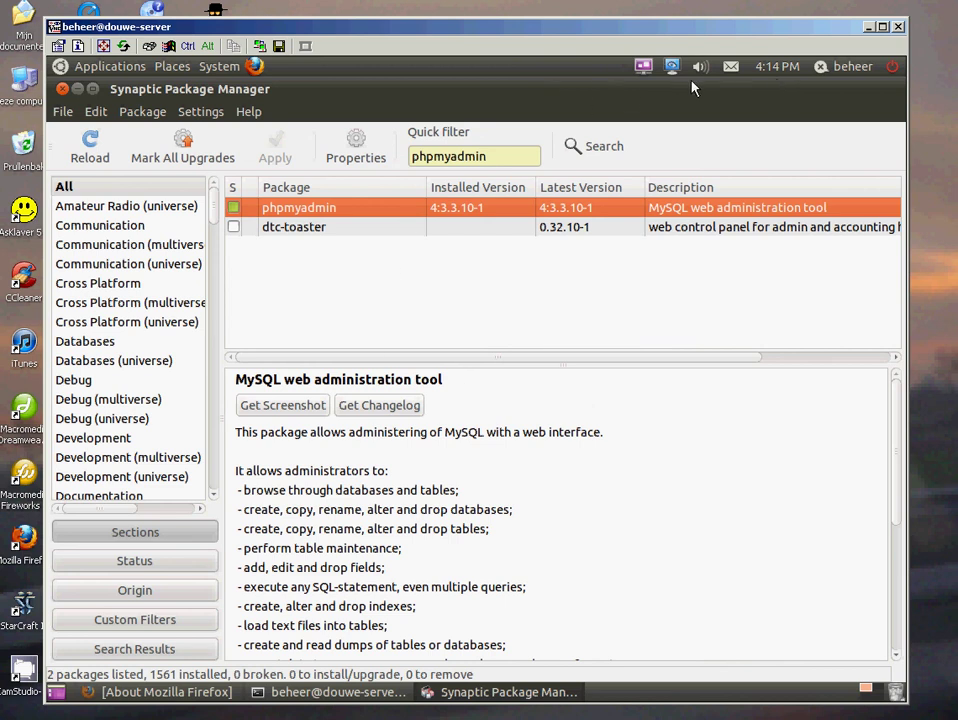
# Step: Close Synaptic and start the file manager as root with sudo nautilus
pyautogui.click(62, 89)
pyautogui.write('sud')
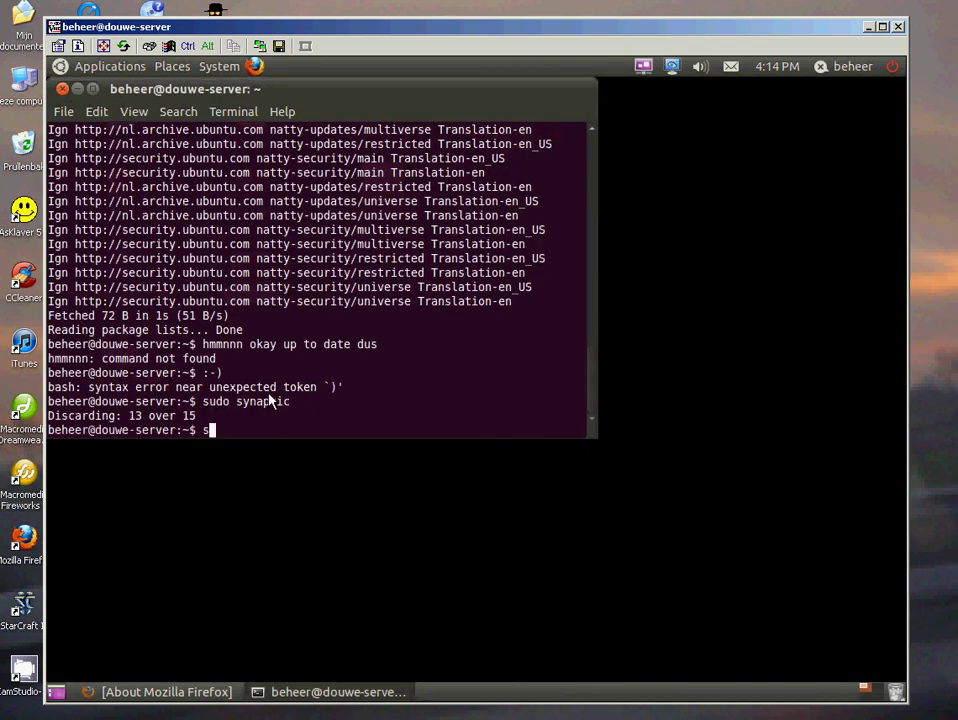
pyautogui.write('o nautilus')
pyautogui.press('Return')
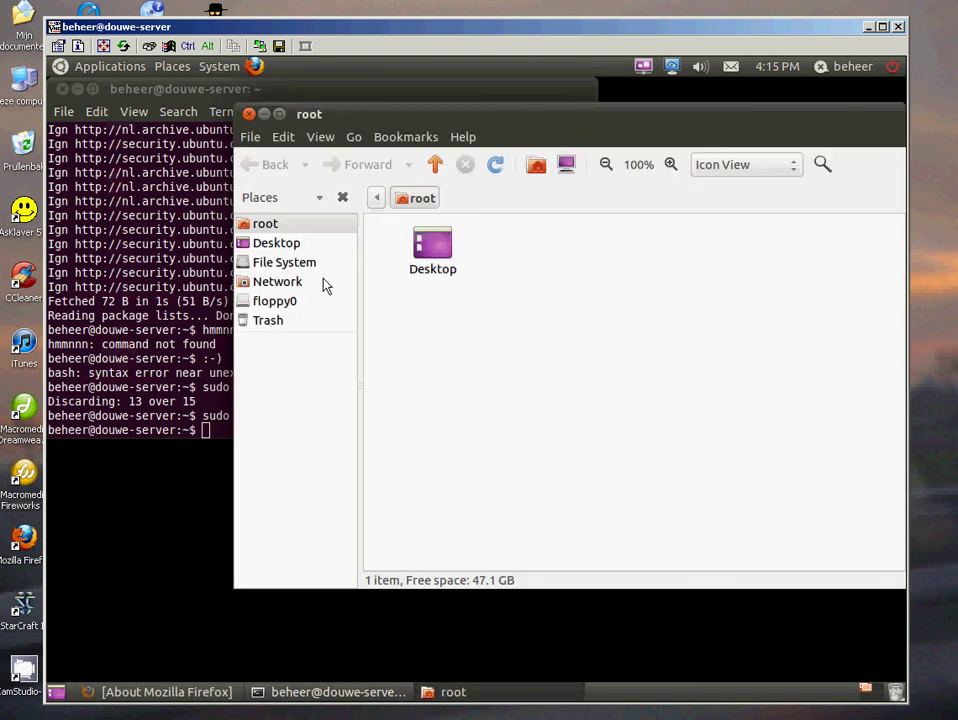
# Step: Open the var folder in the root of the server's file system
pyautogui.click(312, 265)
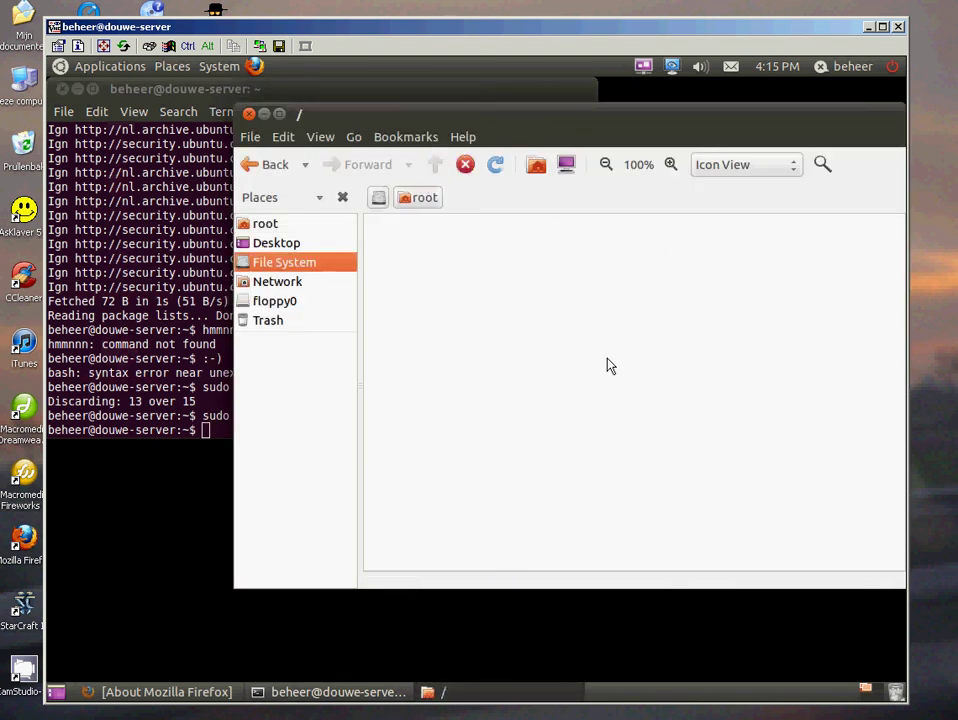
pyautogui.scroll(-2, 462, 478)
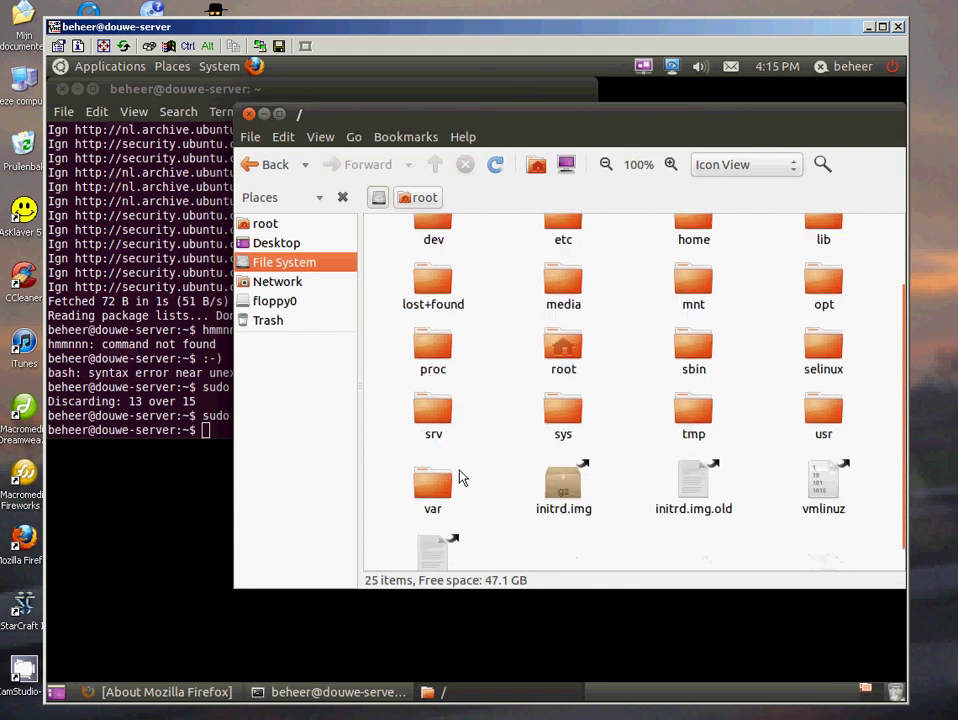
pyautogui.doubleClick(440, 500)
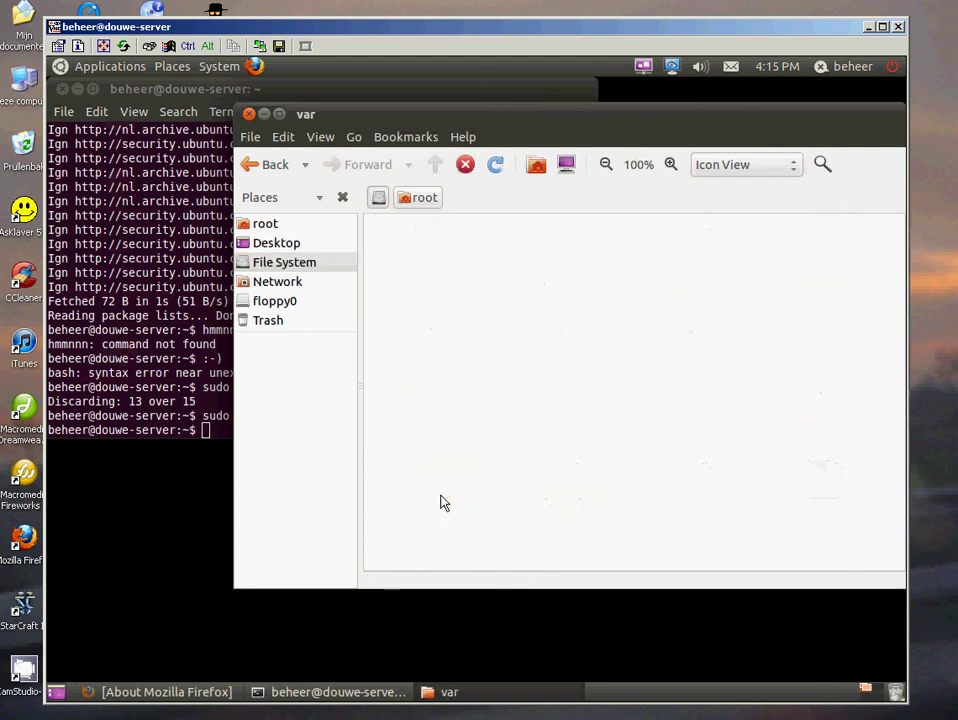
# Step: Close the file manager and the terminal, returning to the remote desktop
pyautogui.click(250, 115)
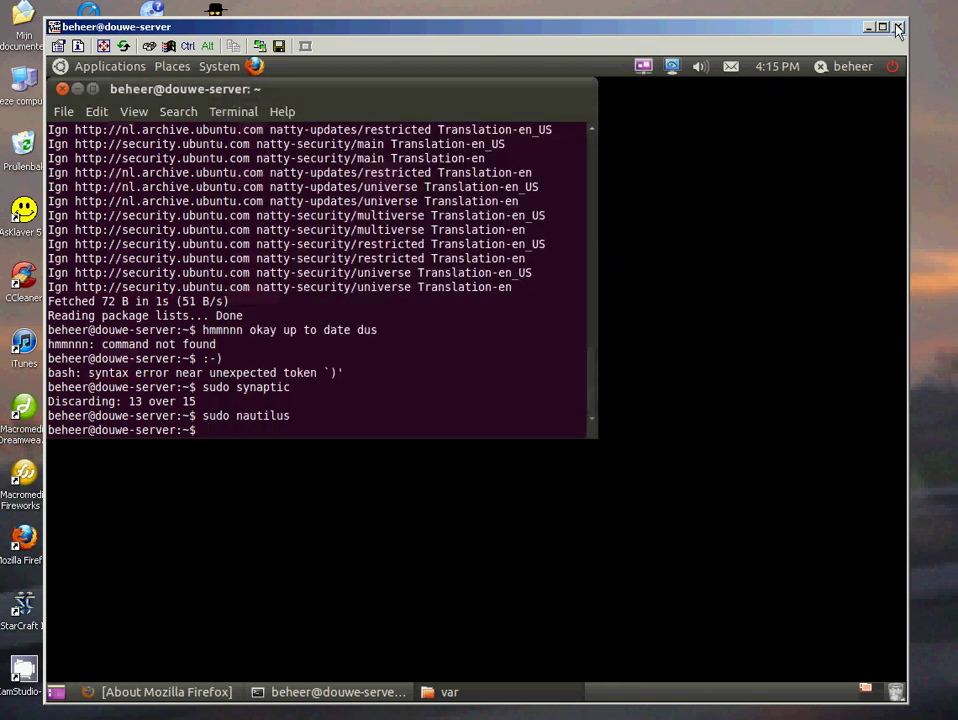
pyautogui.click(233, 111)
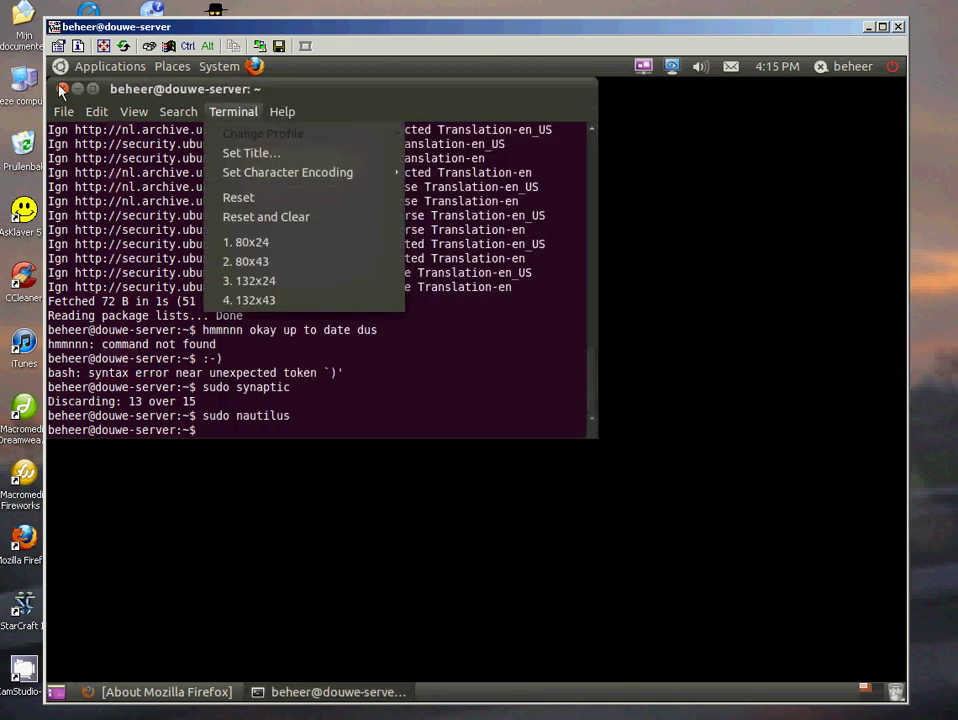
pyautogui.click(60, 91)
pyautogui.click(60, 91)
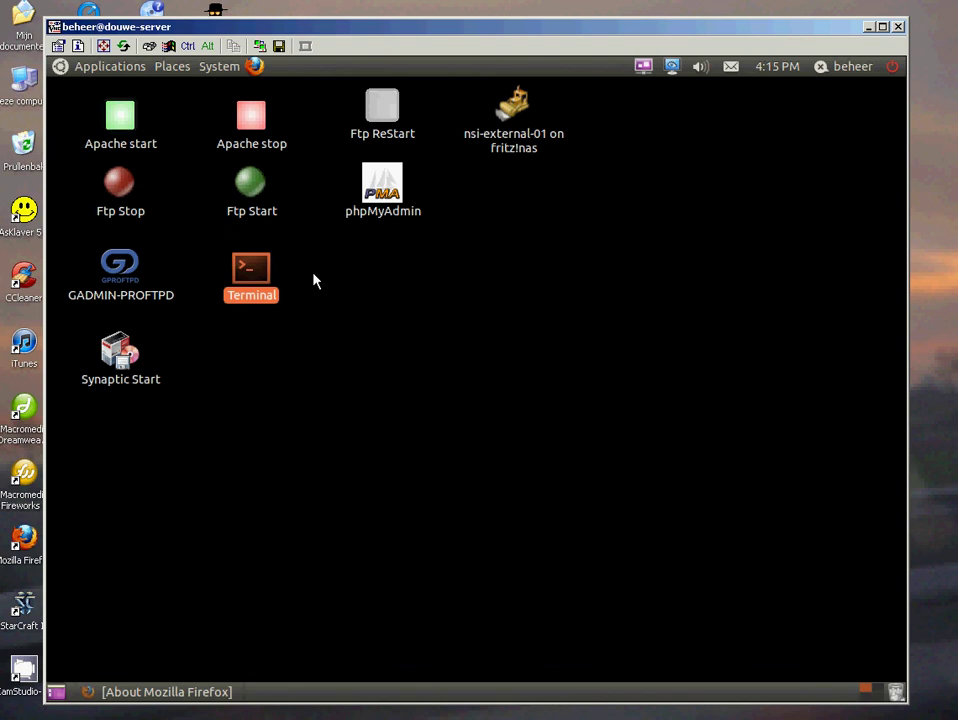
# Step: End the remote desktop session by disconnecting mijnpc.fritz.box from the server
pyautogui.click(643, 66)
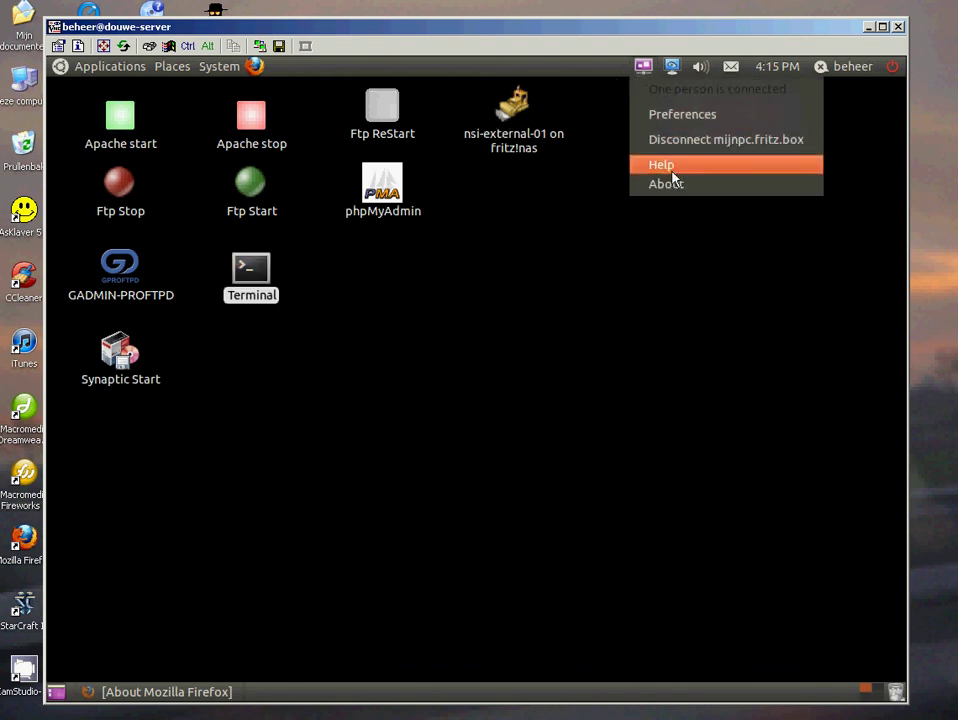
pyautogui.click(777, 66)
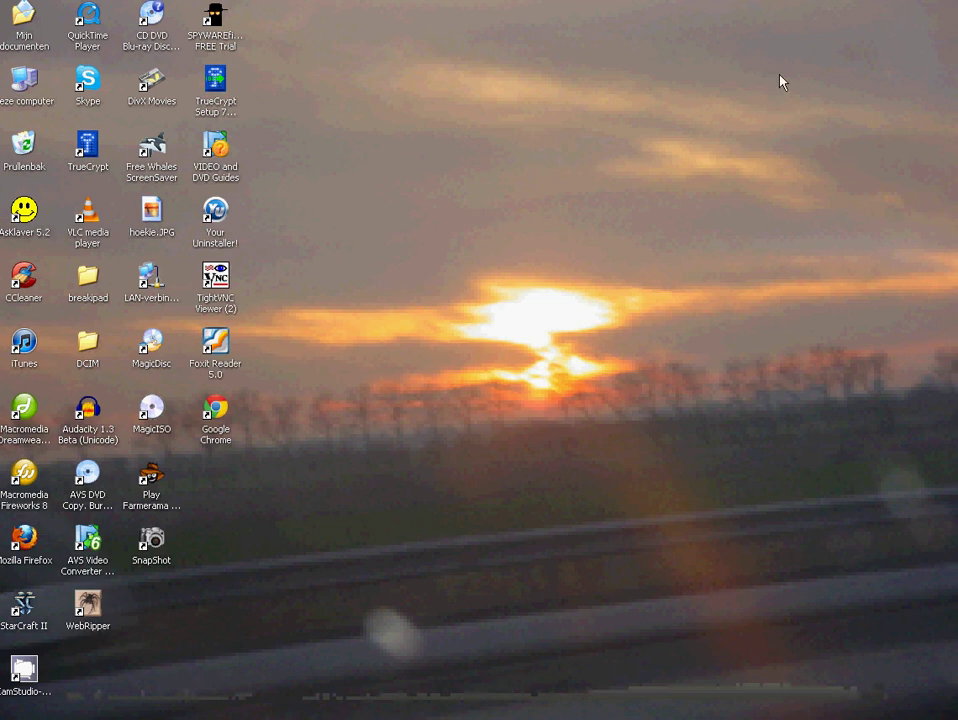
# Step: Start FileZilla on the local computer and connect to the saved site serverthuis admin
pyautogui.click(22, 713)
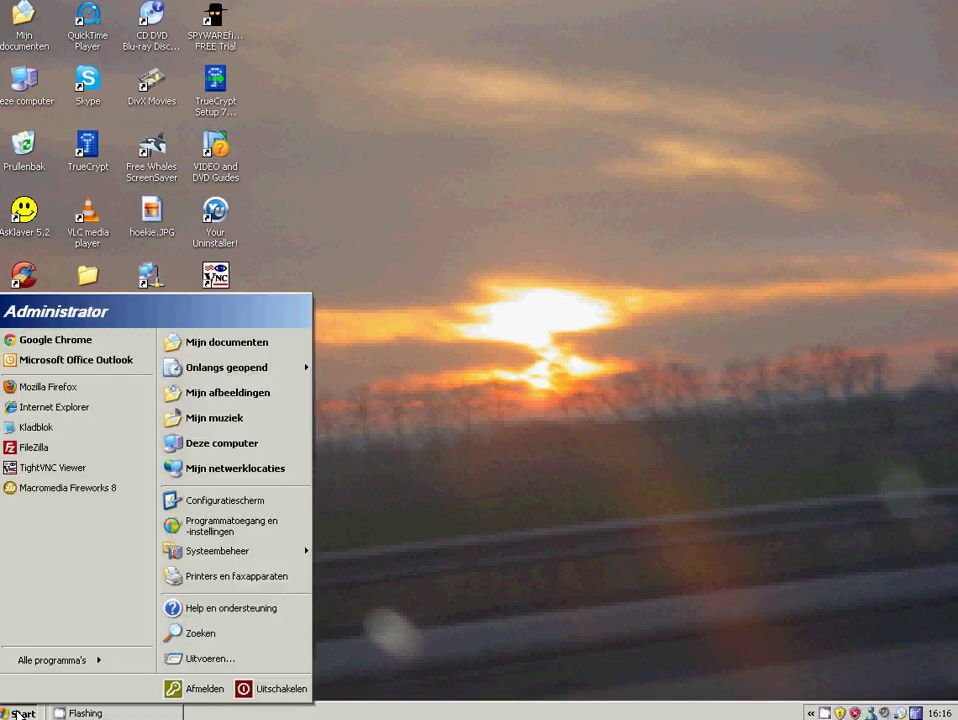
pyautogui.click(72, 449)
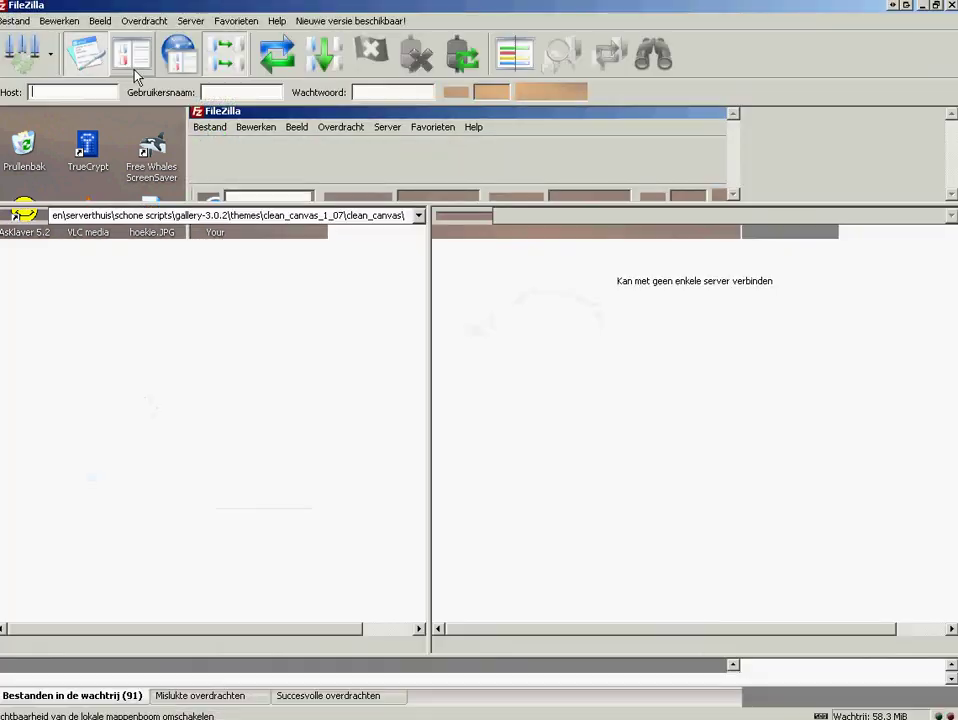
pyautogui.click(22, 50)
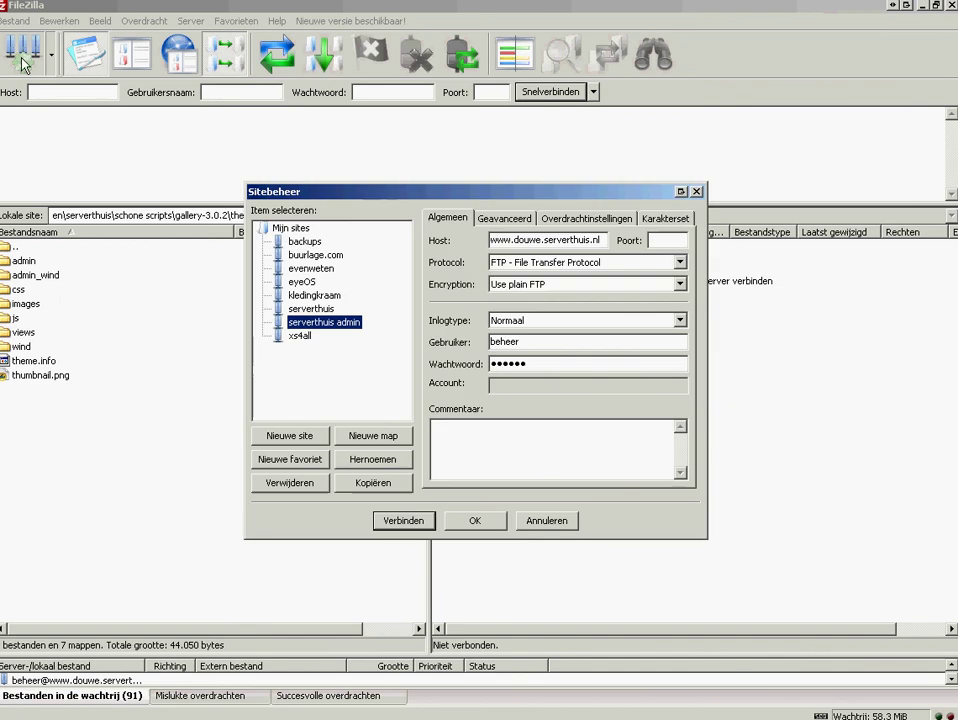
pyautogui.doubleClick(309, 326)
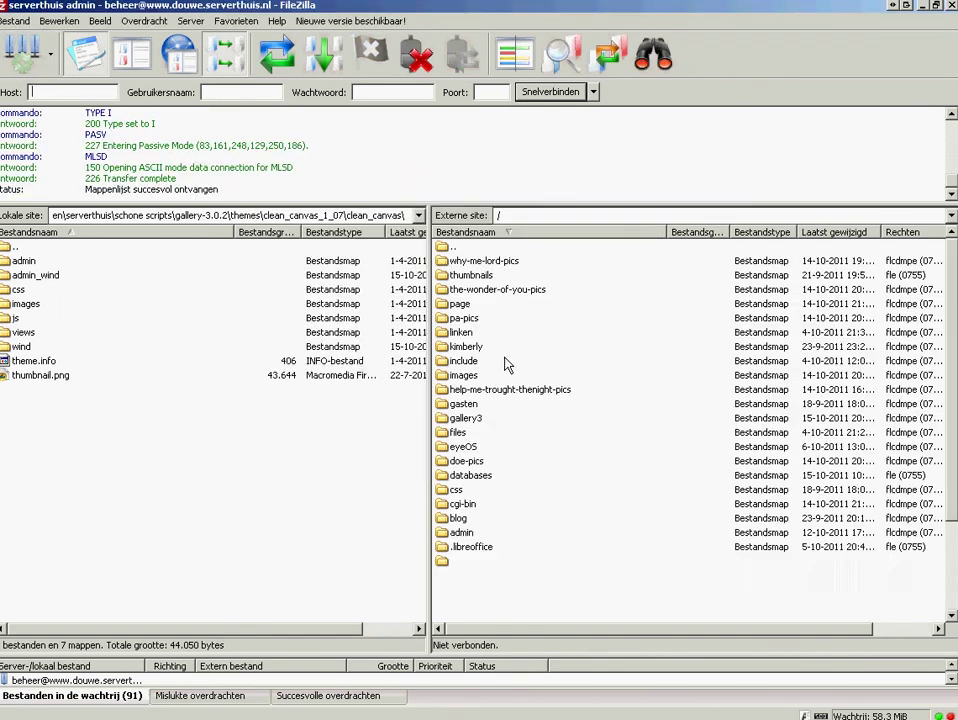
# Step: Open the server's eyeOS folder to view its contents, and close FileZilla
pyautogui.doubleClick(472, 449)
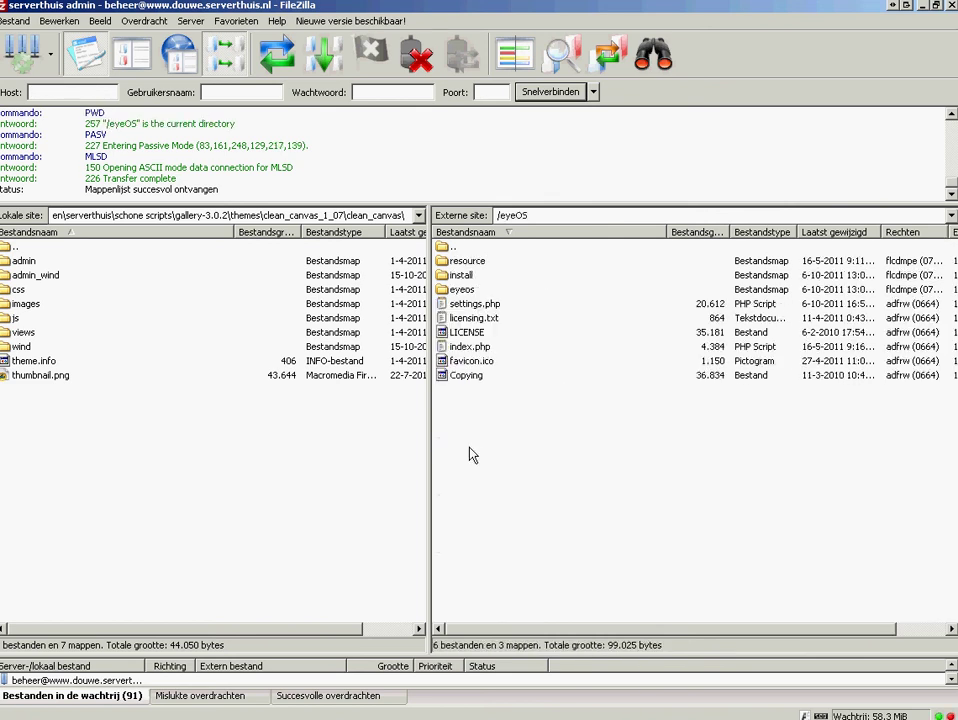
pyautogui.click(950, 7)
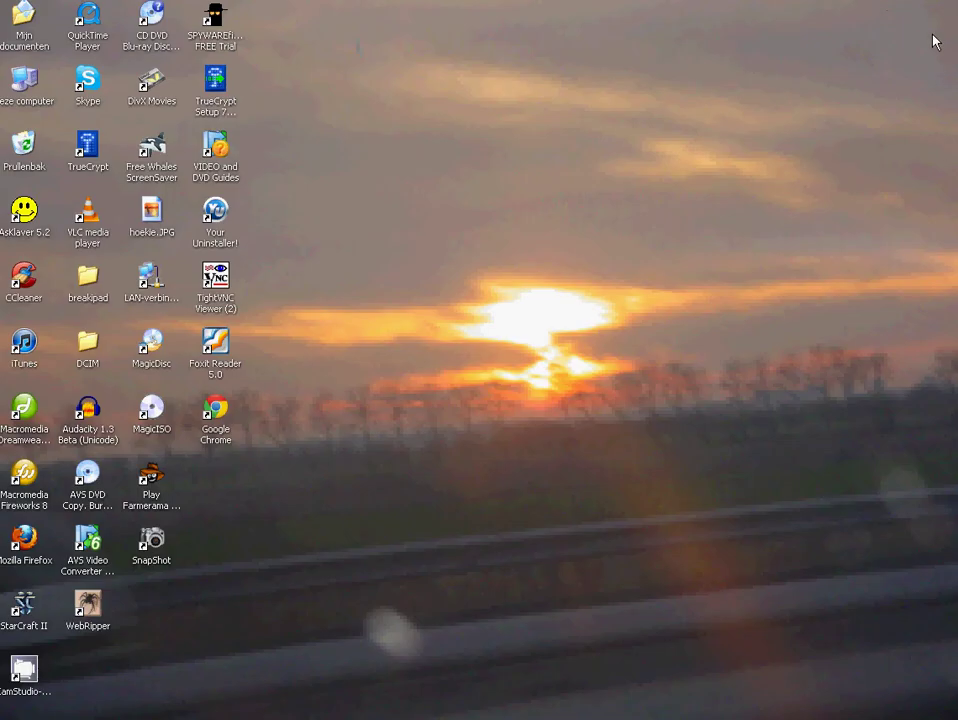